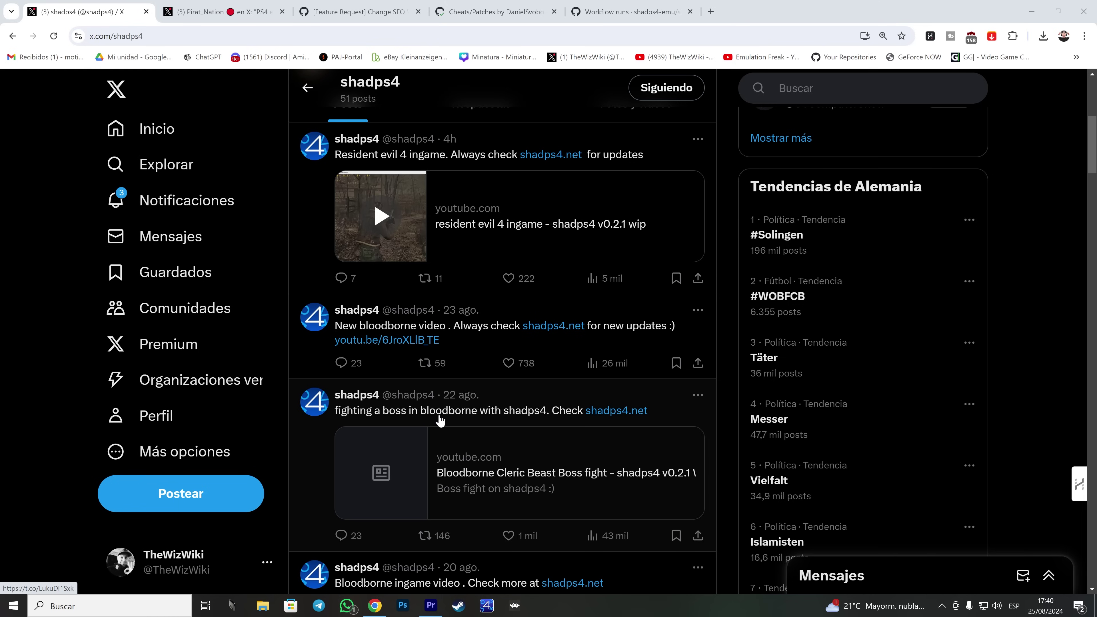
Browse the recent posts on the shadps4 profile and bring up the X post showing the Bloodborne patches
{"action": "scroll", "coordinate": [492, 368], "scroll_direction": "down", "scroll_amount": 4}
{"action": "scroll", "coordinate": [475, 367], "scroll_direction": "up", "scroll_amount": 10}
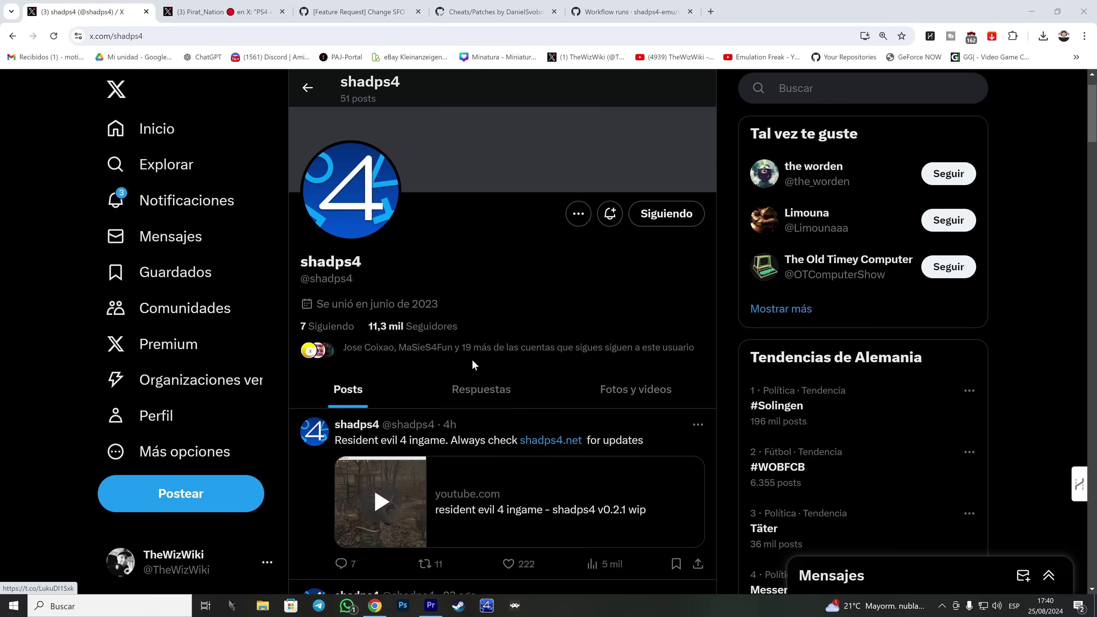
{"action": "left_click", "coordinate": [218, 7]}
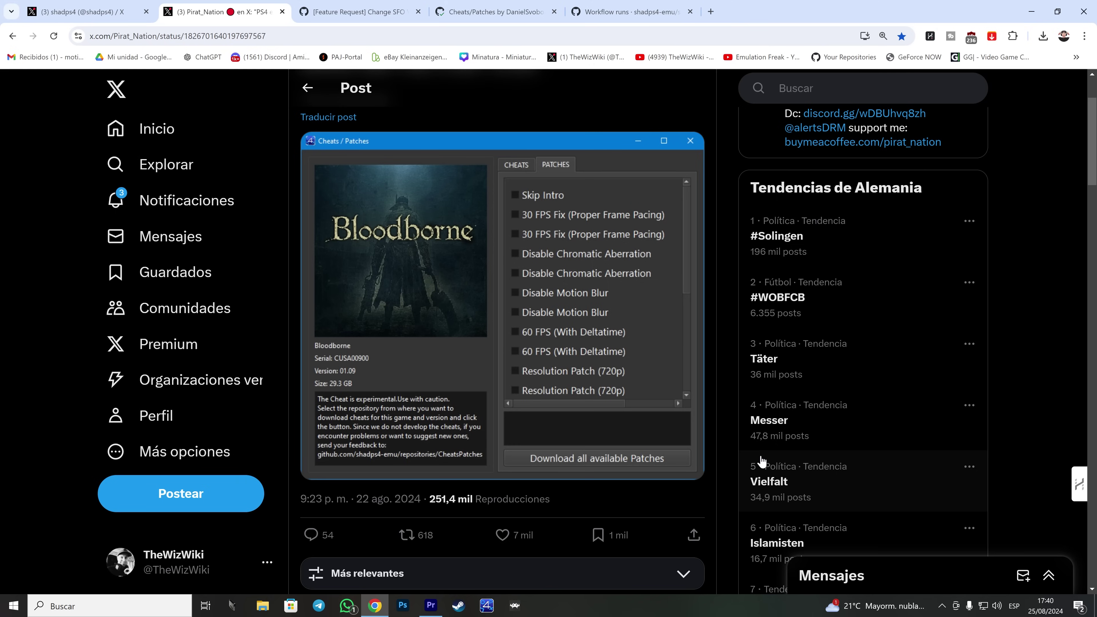
Read GitHub feature request #372, "Change SFO Viewer to Properties", including its comments
{"action": "left_click", "coordinate": [354, 13]}
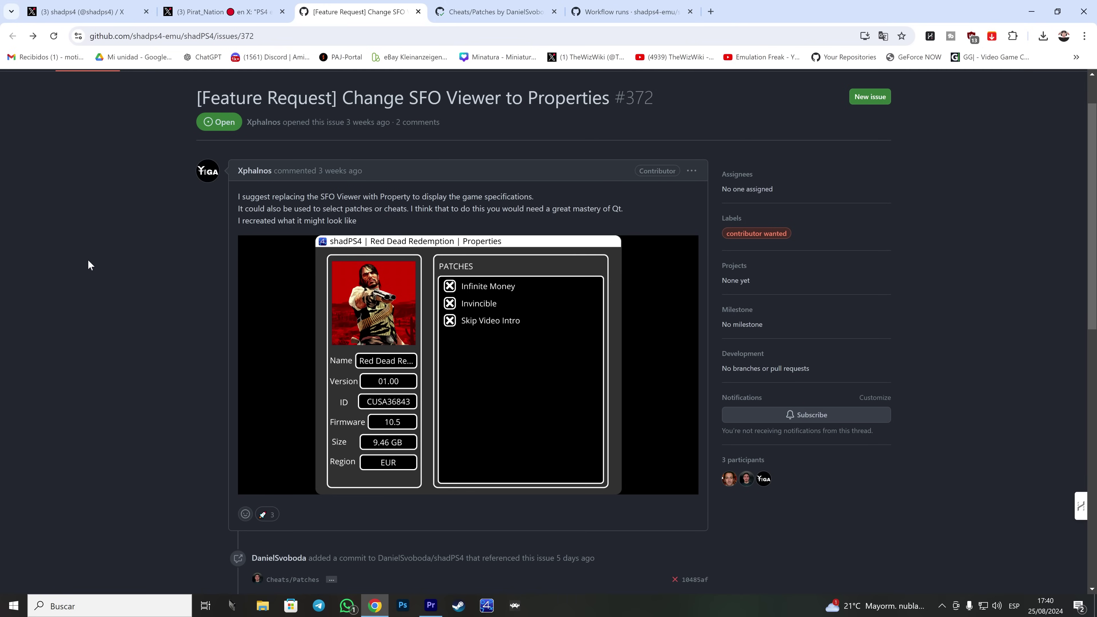
{"action": "scroll", "coordinate": [325, 402], "scroll_direction": "down", "scroll_amount": 5}
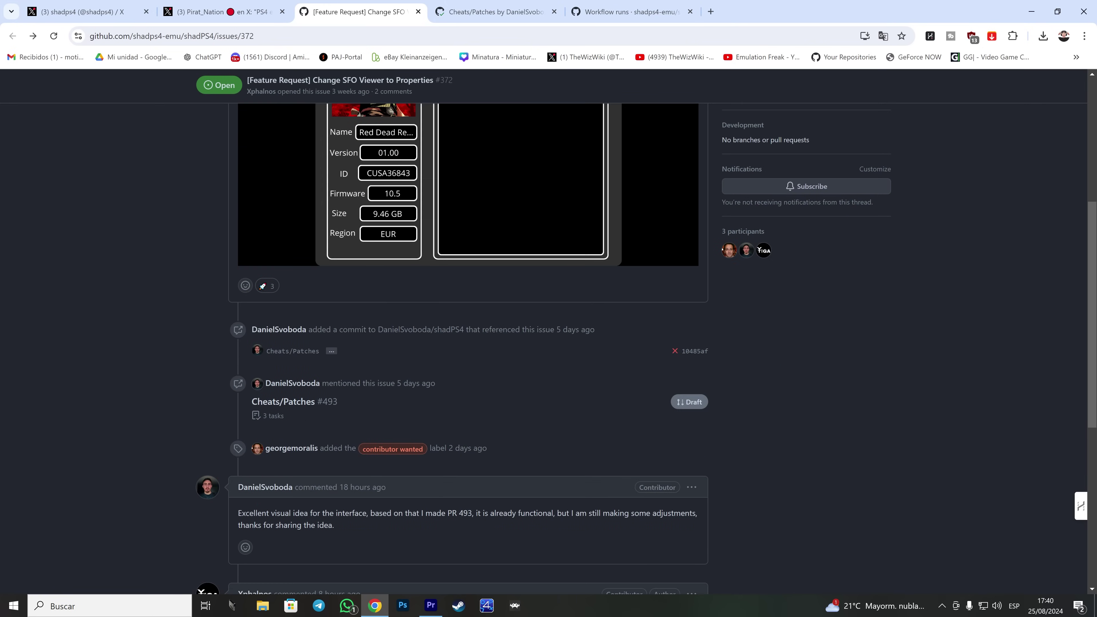
{"action": "scroll", "coordinate": [302, 432], "scroll_direction": "down", "scroll_amount": 2}
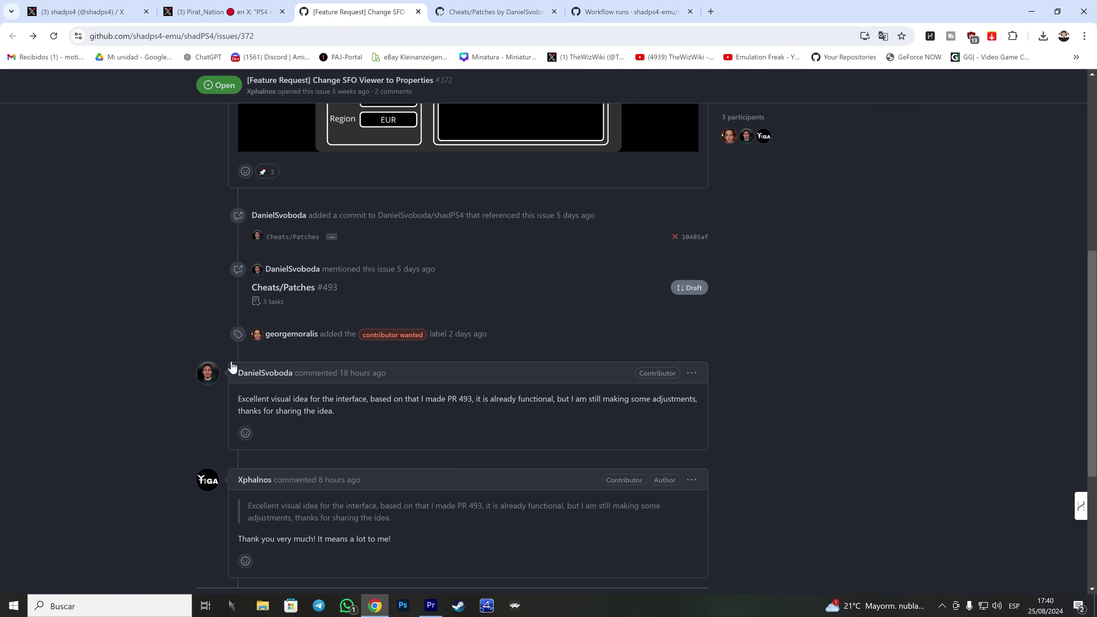
Review the description and interface screenshot of the Cheats/Patches pull request #493
{"action": "left_click", "coordinate": [493, 12]}
{"action": "scroll", "coordinate": [351, 405], "scroll_direction": "down", "scroll_amount": 5}
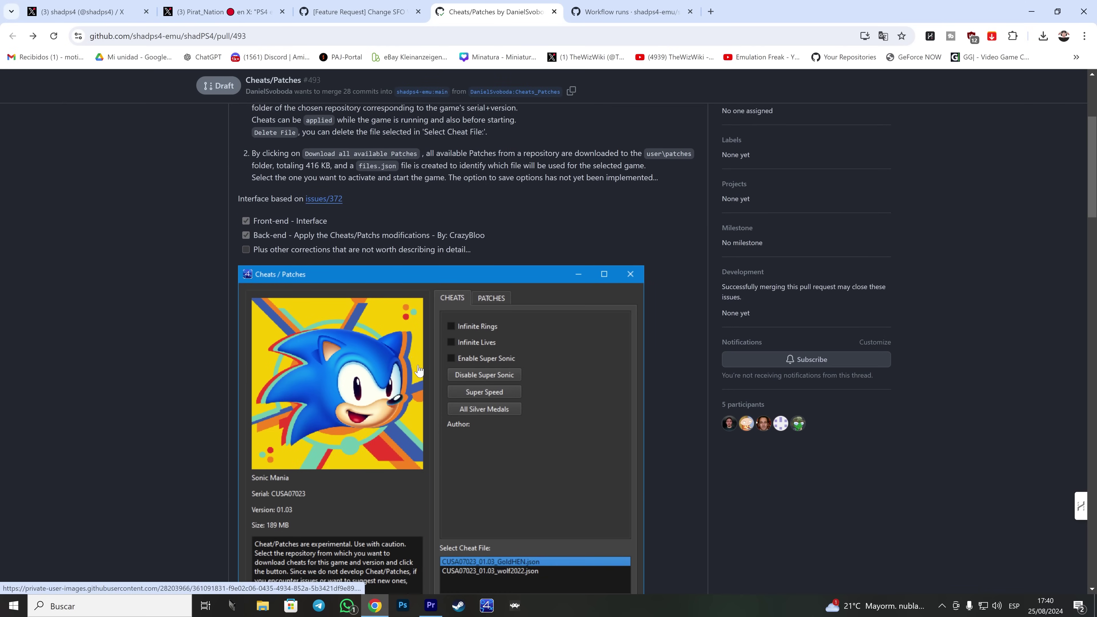
{"action": "scroll", "coordinate": [369, 385], "scroll_direction": "up", "scroll_amount": 4}
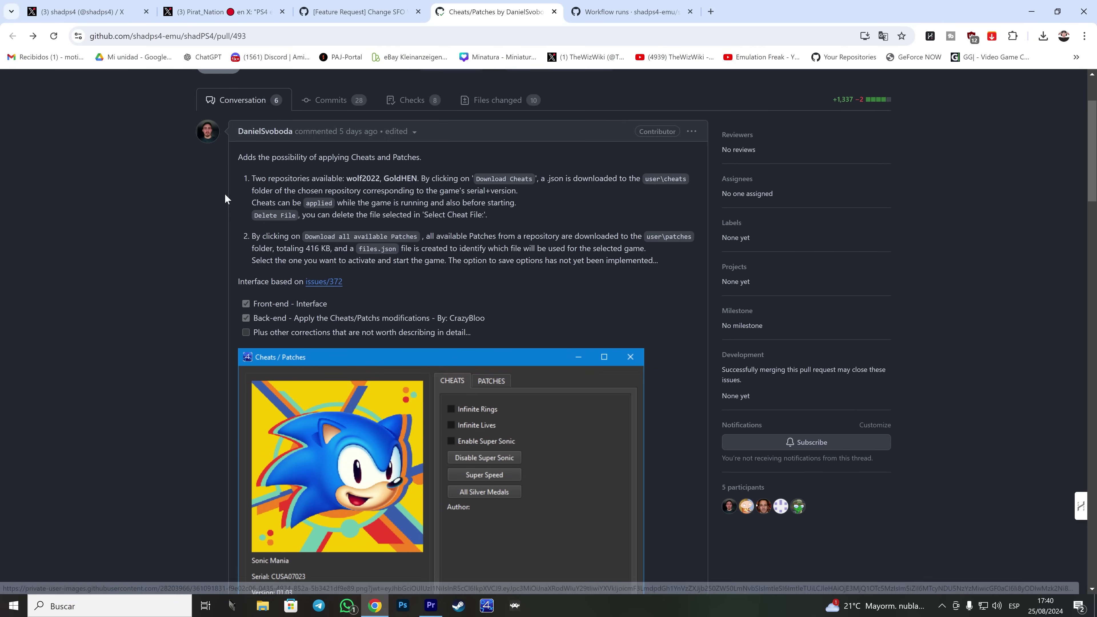
{"action": "scroll", "coordinate": [397, 367], "scroll_direction": "down", "scroll_amount": 1}
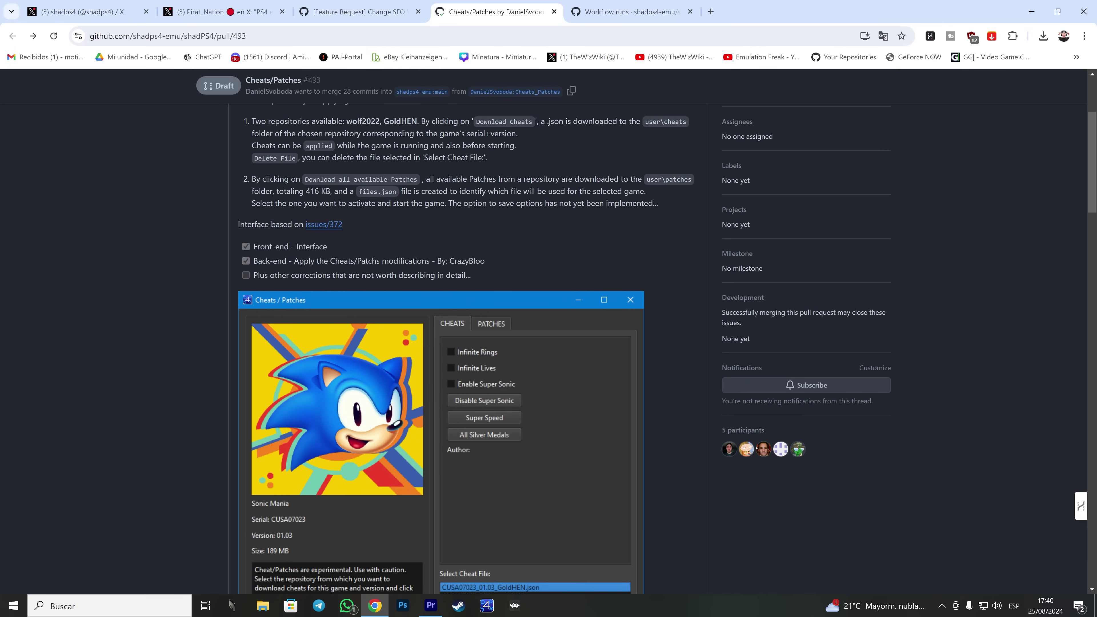
Look through page 22 of the shadPS4 workflow runs for the Cheats/Patches builds, including Windows-Qt
{"action": "left_click", "coordinate": [623, 12]}
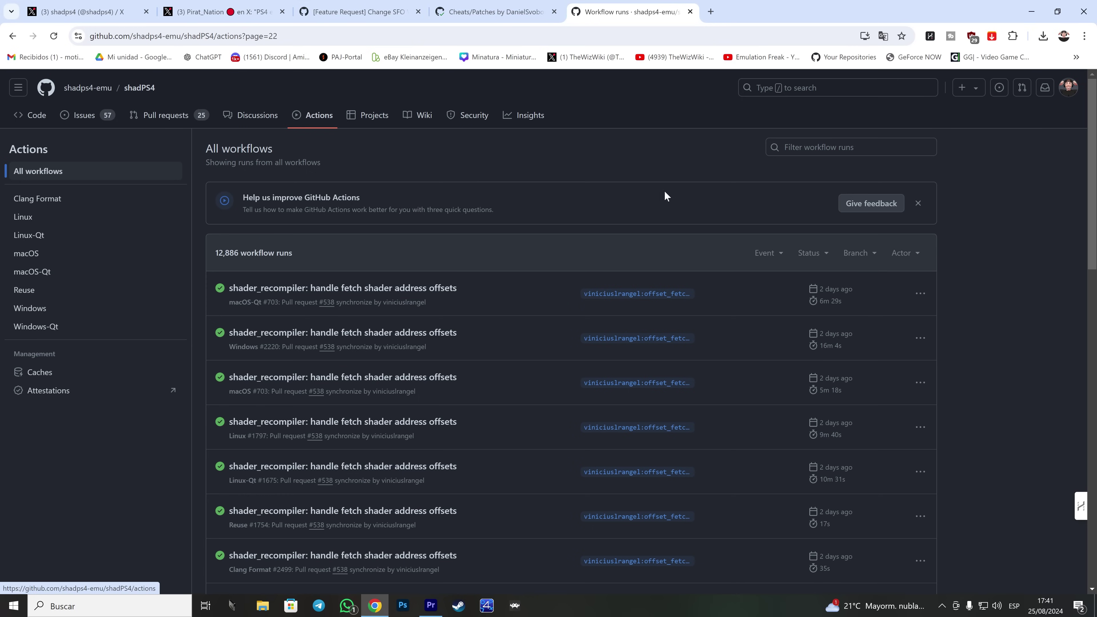
{"action": "scroll", "coordinate": [651, 363], "scroll_direction": "down", "scroll_amount": 15}
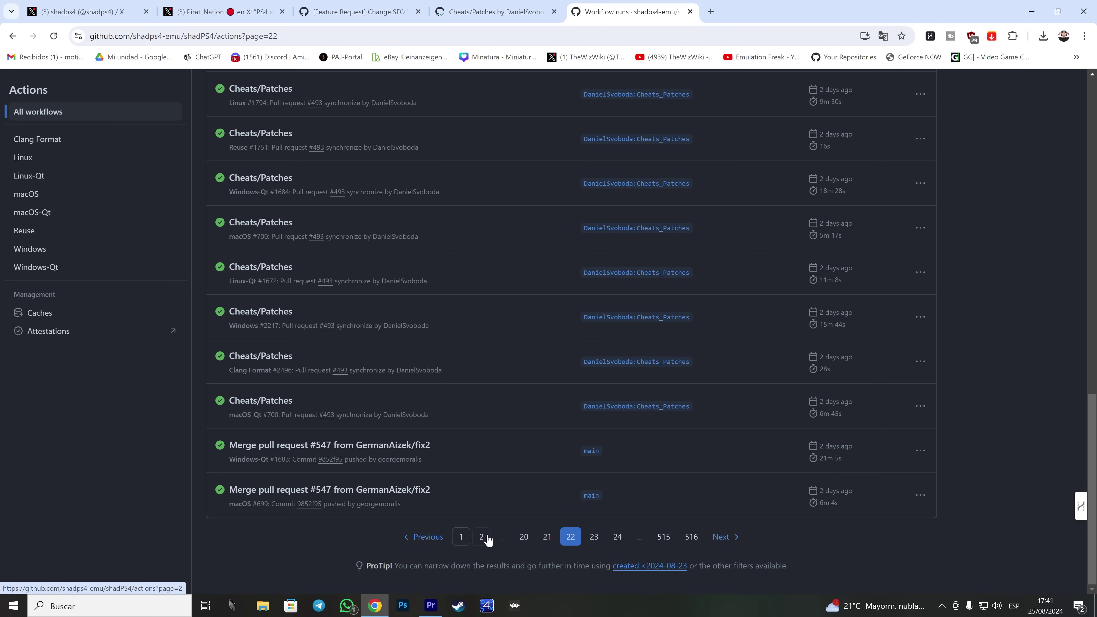
{"action": "scroll", "coordinate": [324, 357], "scroll_direction": "up", "scroll_amount": 5}
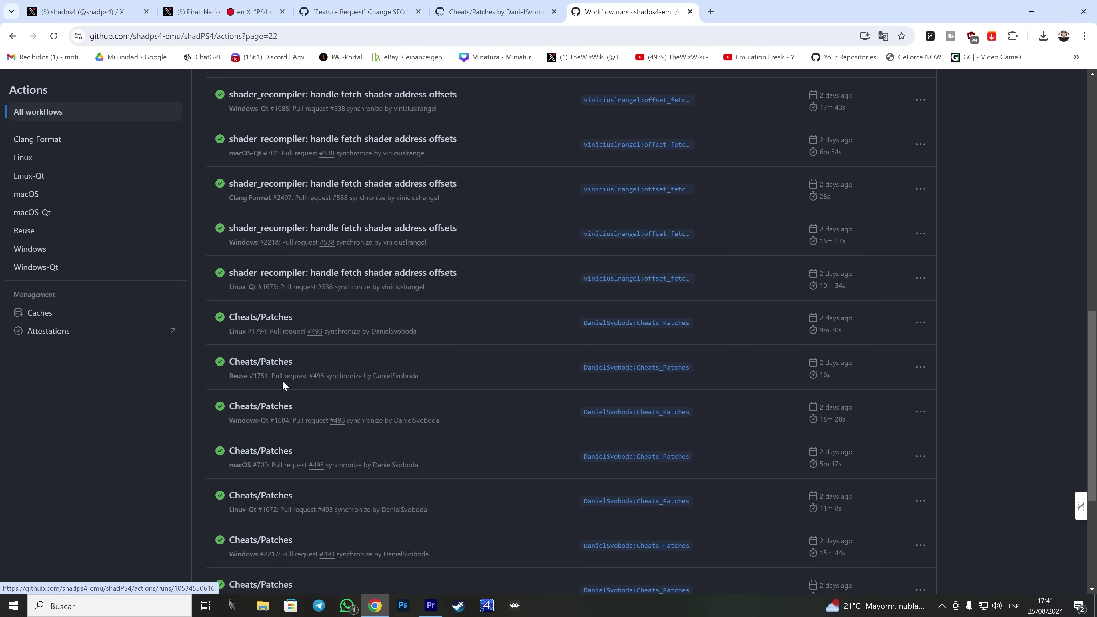
{"action": "scroll", "coordinate": [283, 384], "scroll_direction": "down", "scroll_amount": 1}
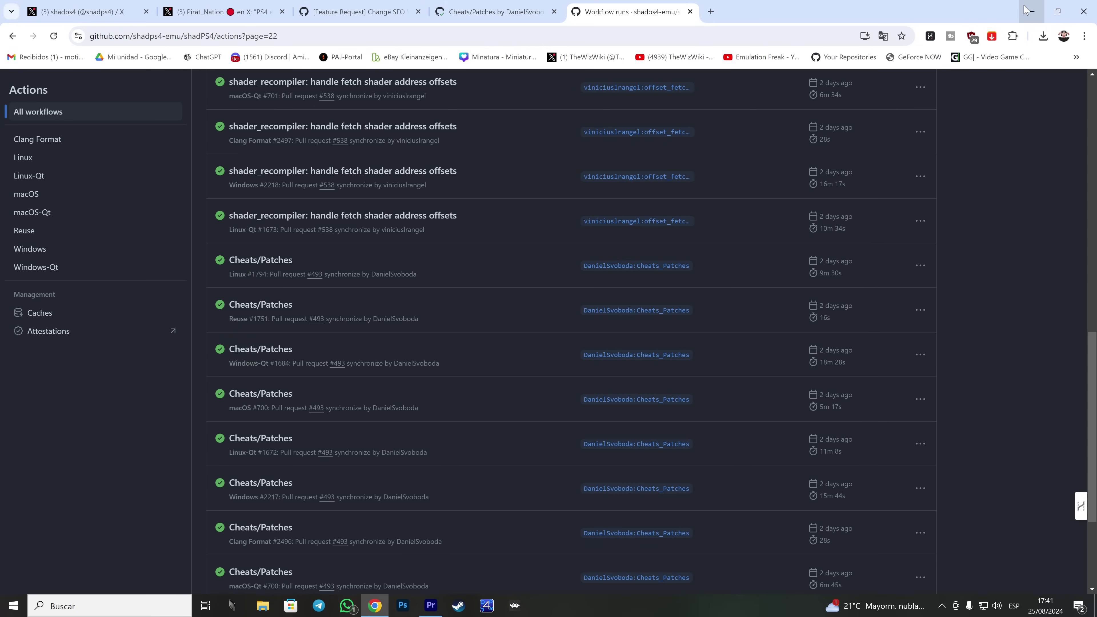
{"action": "scroll", "coordinate": [294, 280], "scroll_direction": "up", "scroll_amount": 6}
{"action": "scroll", "coordinate": [259, 385], "scroll_direction": "down", "scroll_amount": 7}
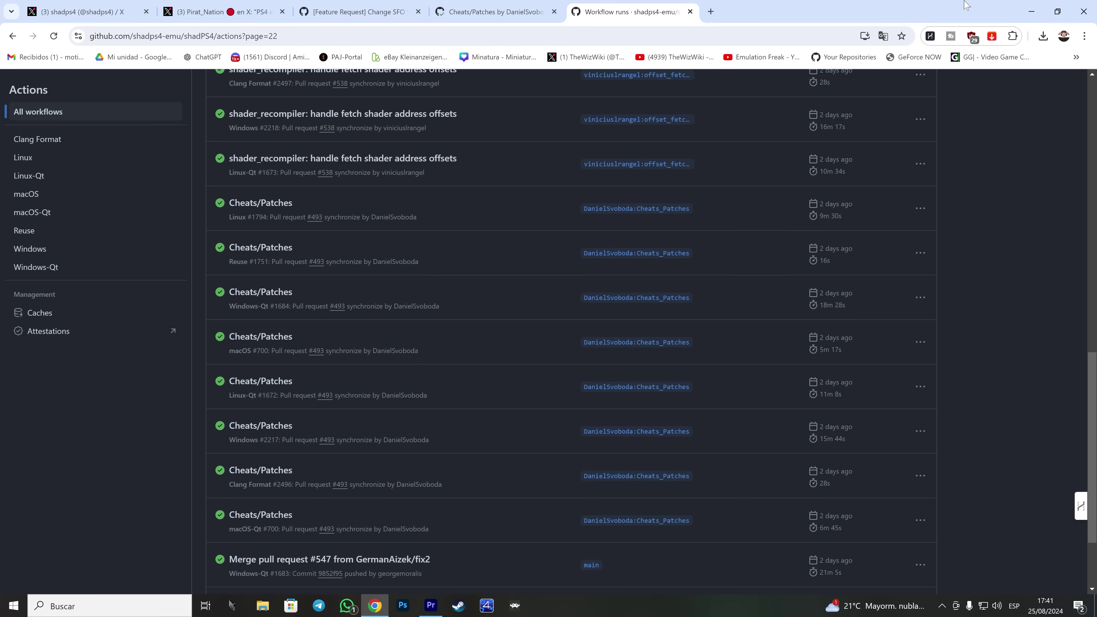
Switch to the running shadPS4 emulator, check which options Bloodborne offers, and close that emulator
{"action": "left_click", "coordinate": [1030, 7]}
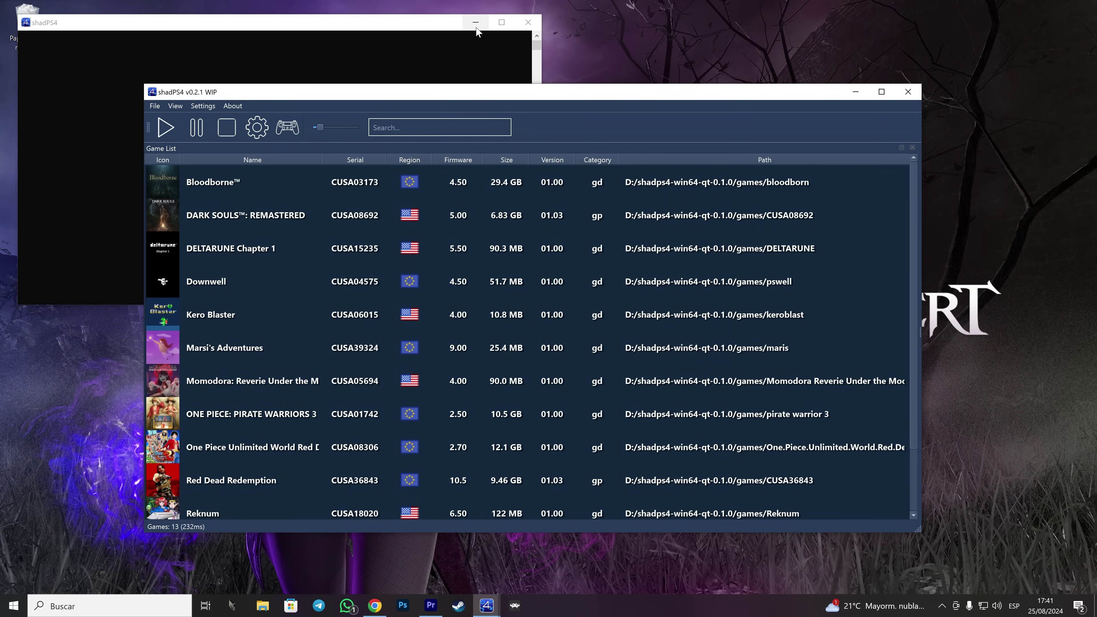
{"action": "left_click", "coordinate": [475, 22]}
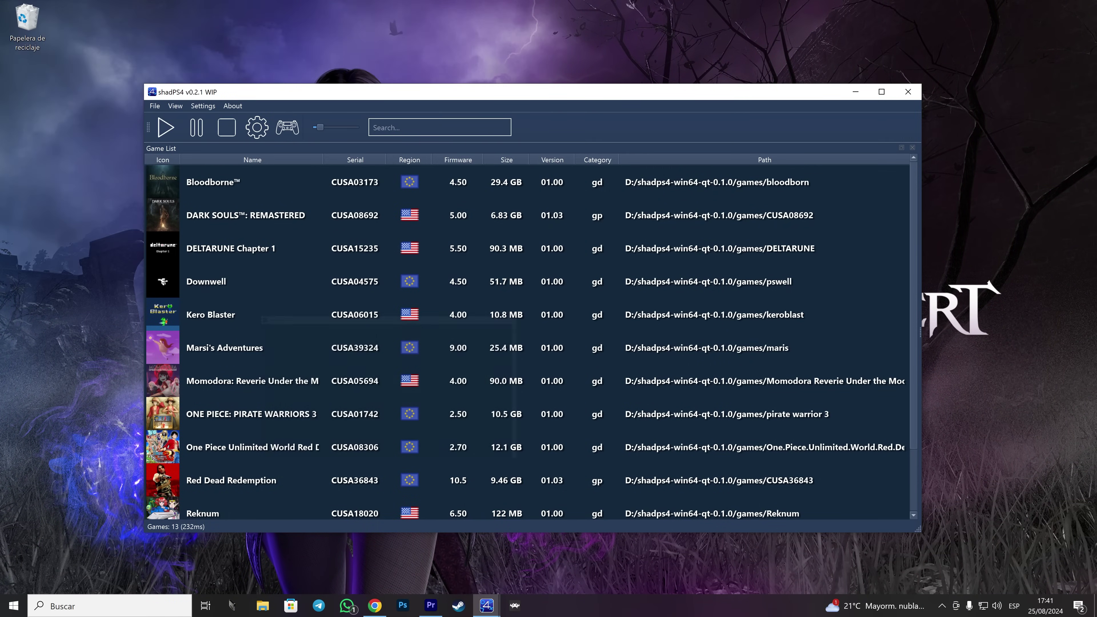
{"action": "left_click_drag", "start_coordinate": [436, 96], "coordinate": [449, 101]}
{"action": "right_click", "coordinate": [225, 181]}
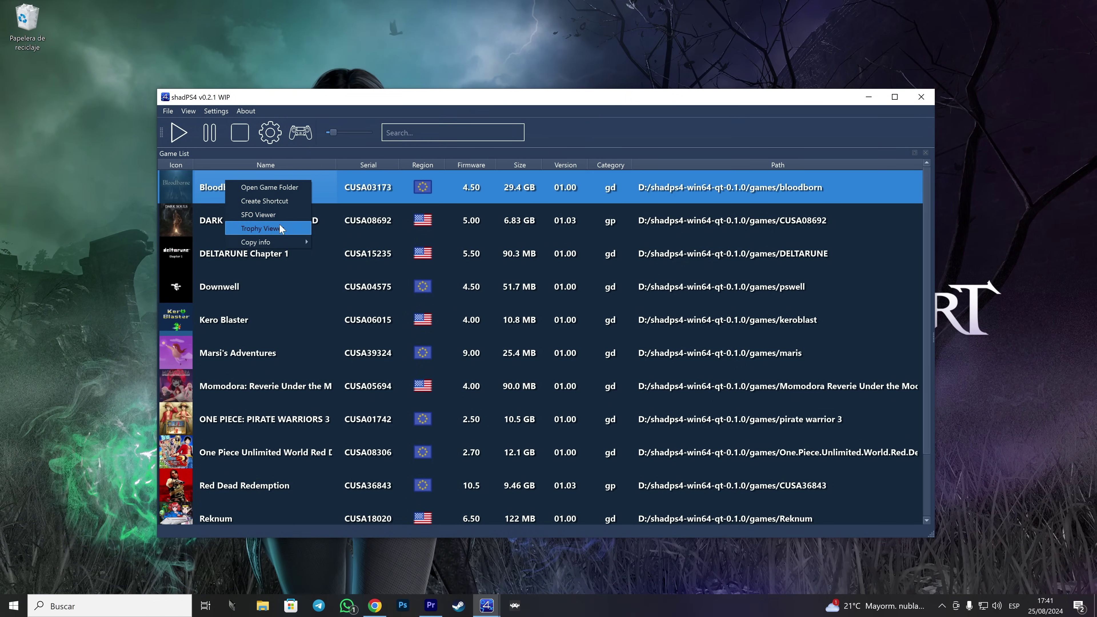
{"action": "mouse_move", "coordinate": [263, 242]}
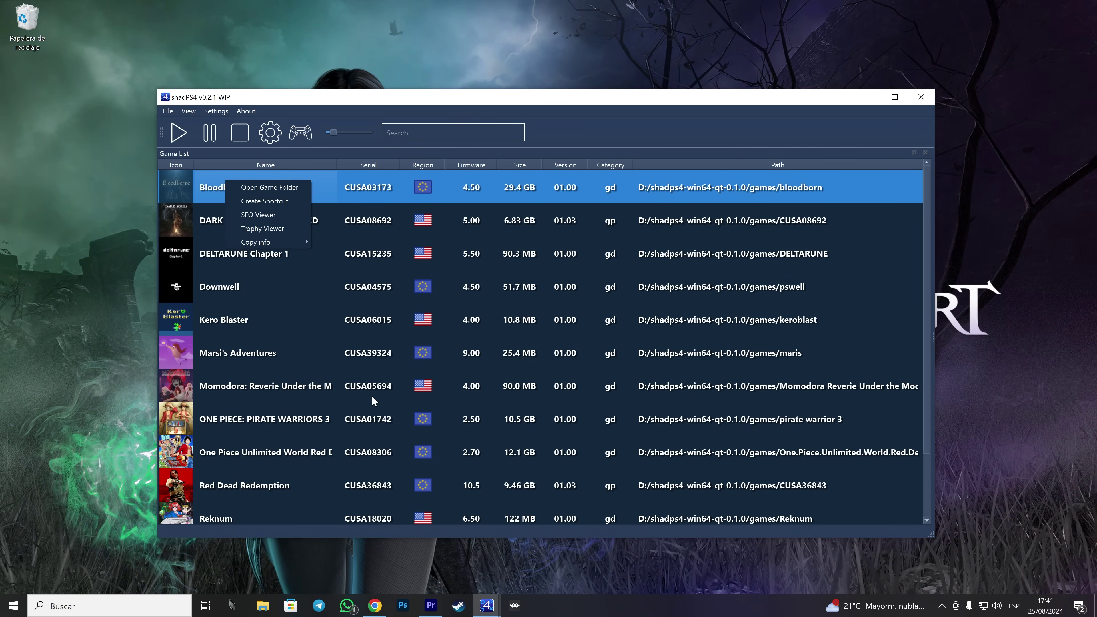
{"action": "left_click", "coordinate": [930, 96]}
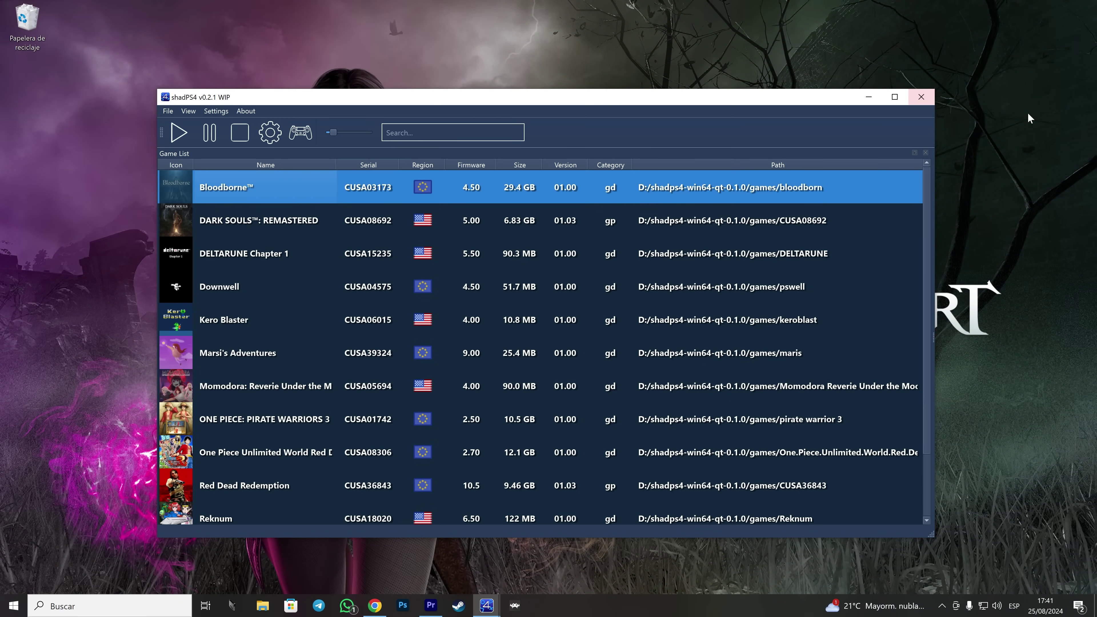
{"action": "left_click", "coordinate": [921, 97]}
Launch the shadPS4 build stored in the shadps4-win64-qt folder in Descargas
{"action": "left_click", "coordinate": [261, 606]}
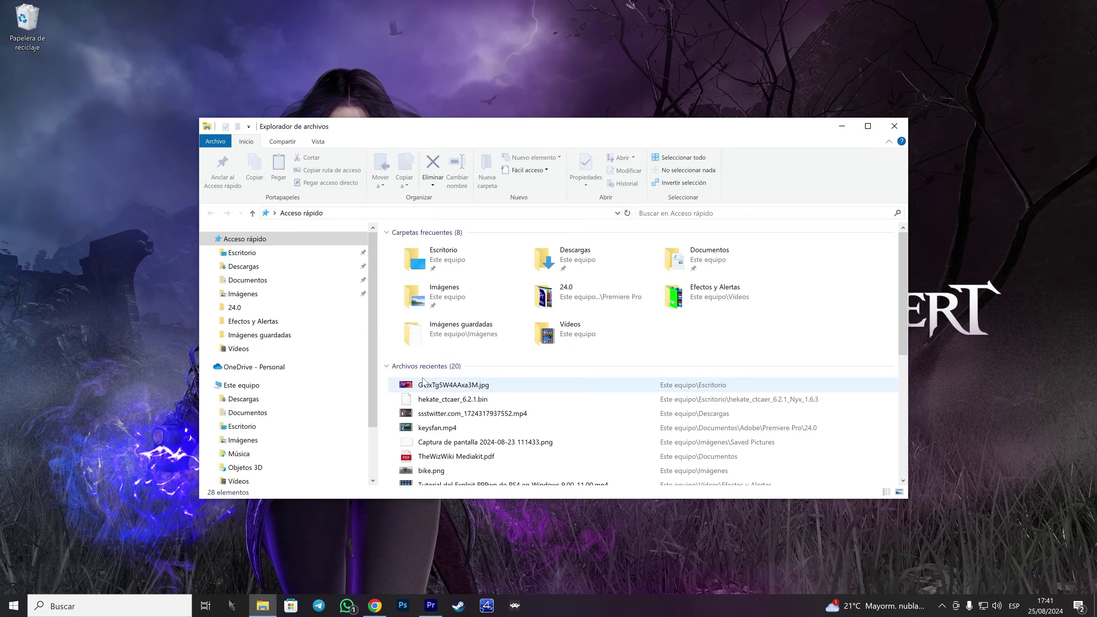
{"action": "left_click", "coordinate": [242, 253]}
{"action": "left_click", "coordinate": [252, 266]}
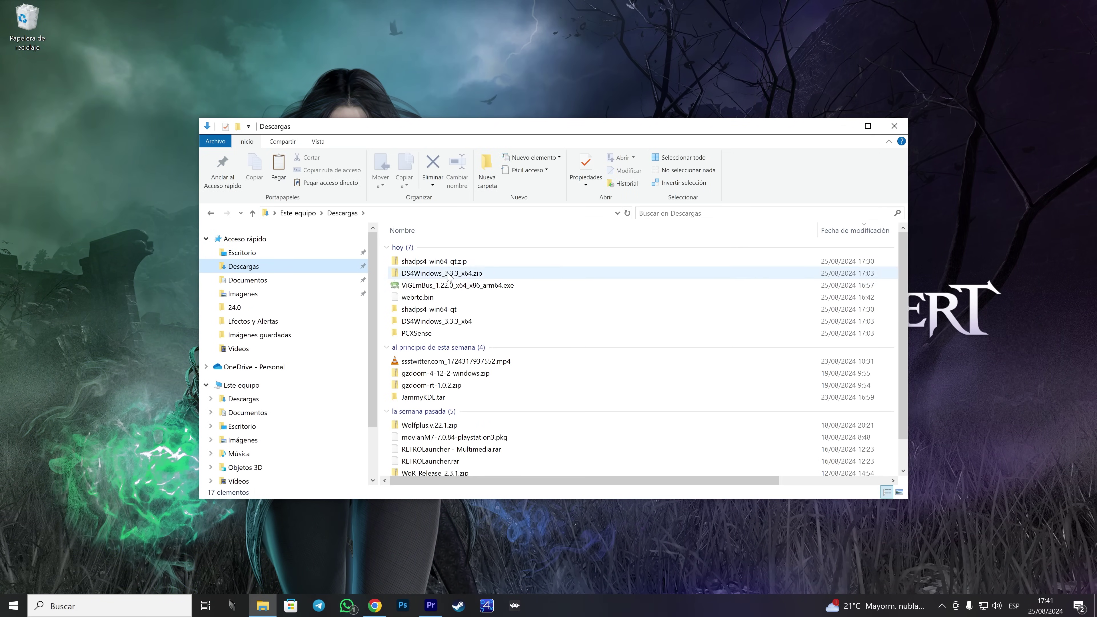
{"action": "left_click", "coordinate": [432, 261]}
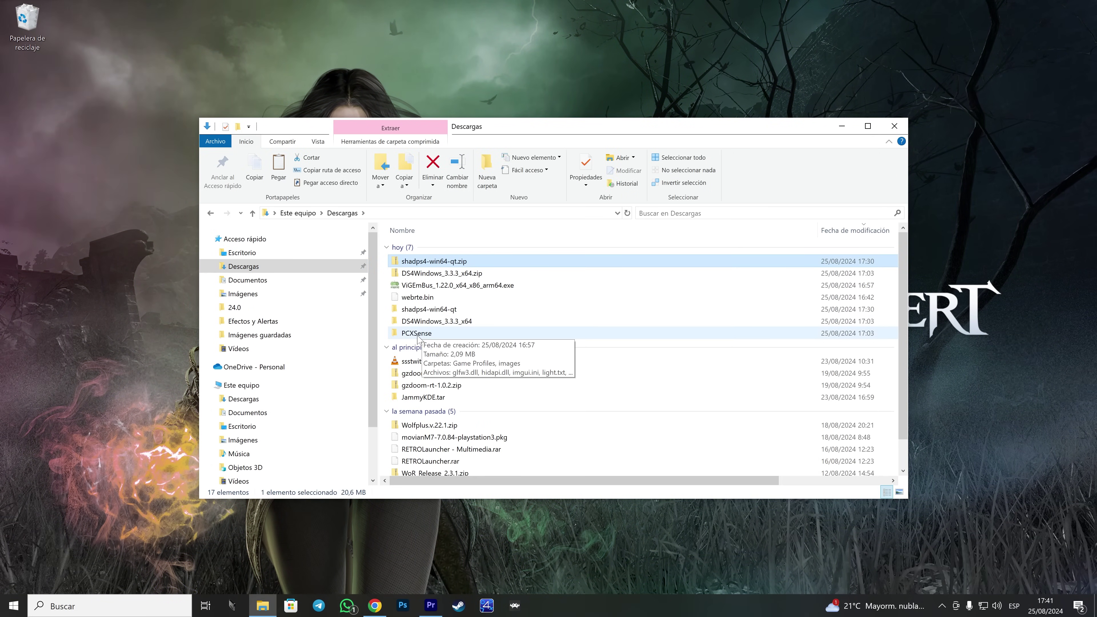
{"action": "double_click", "coordinate": [416, 309]}
{"action": "double_click", "coordinate": [413, 404]}
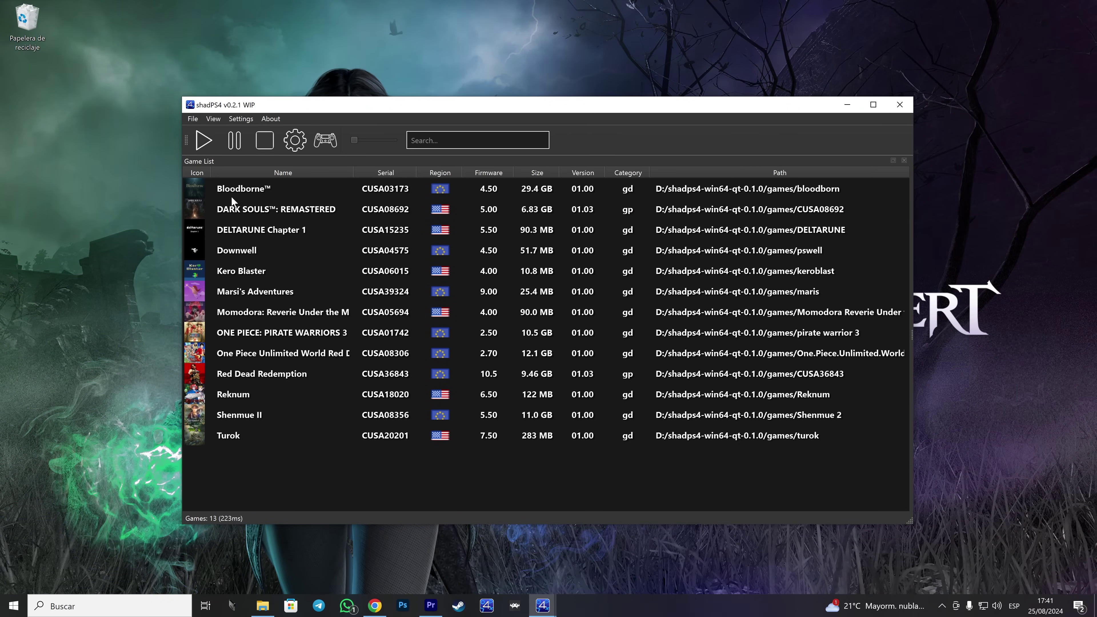
Download Bloodborne's cheats from the wolf2022 repository, replacing the existing file
{"action": "right_click", "coordinate": [243, 190]}
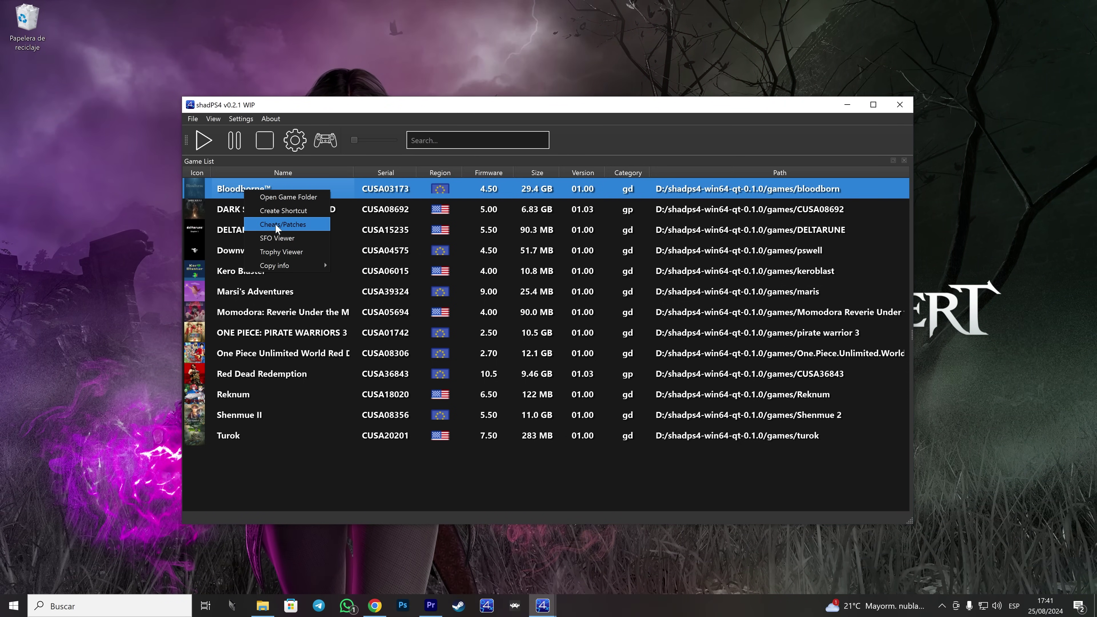
{"action": "left_click", "coordinate": [284, 224]}
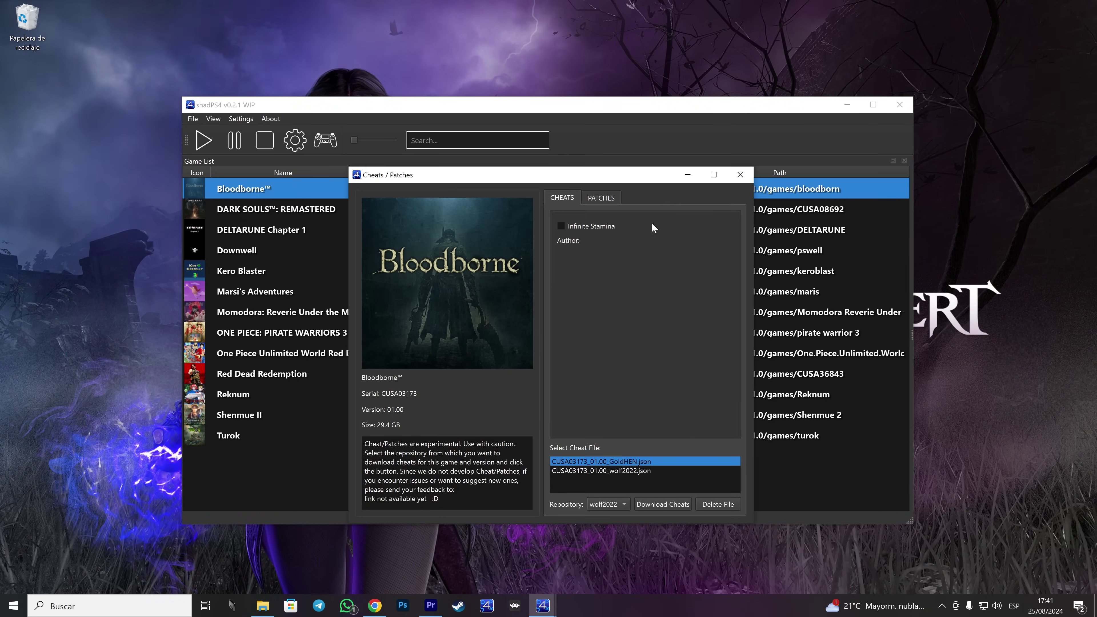
{"action": "left_click", "coordinate": [620, 502]}
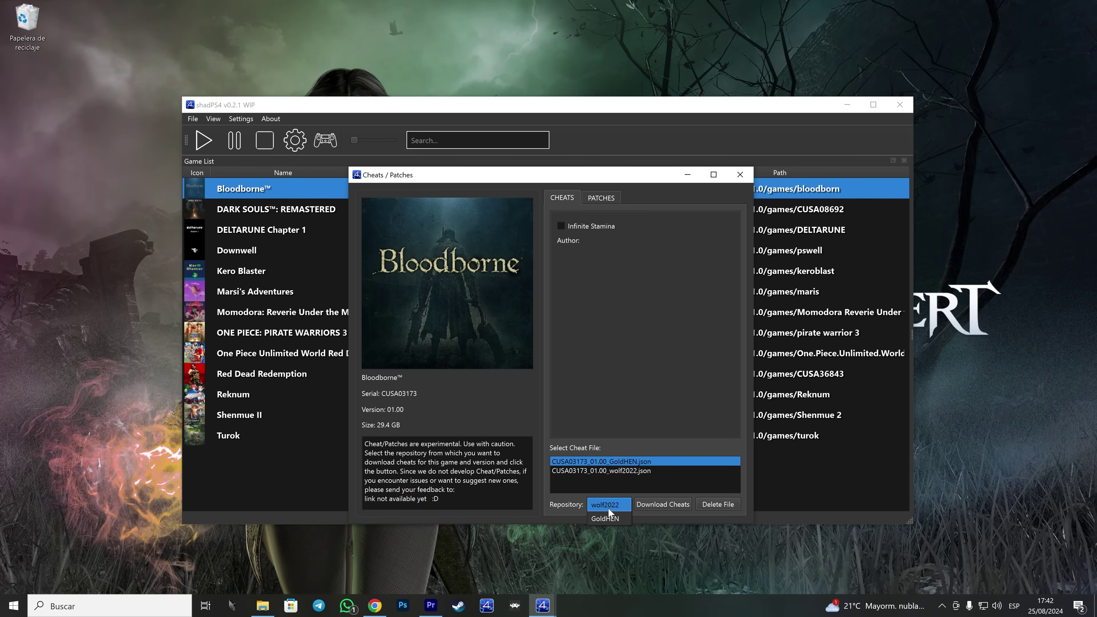
{"action": "left_click", "coordinate": [662, 504]}
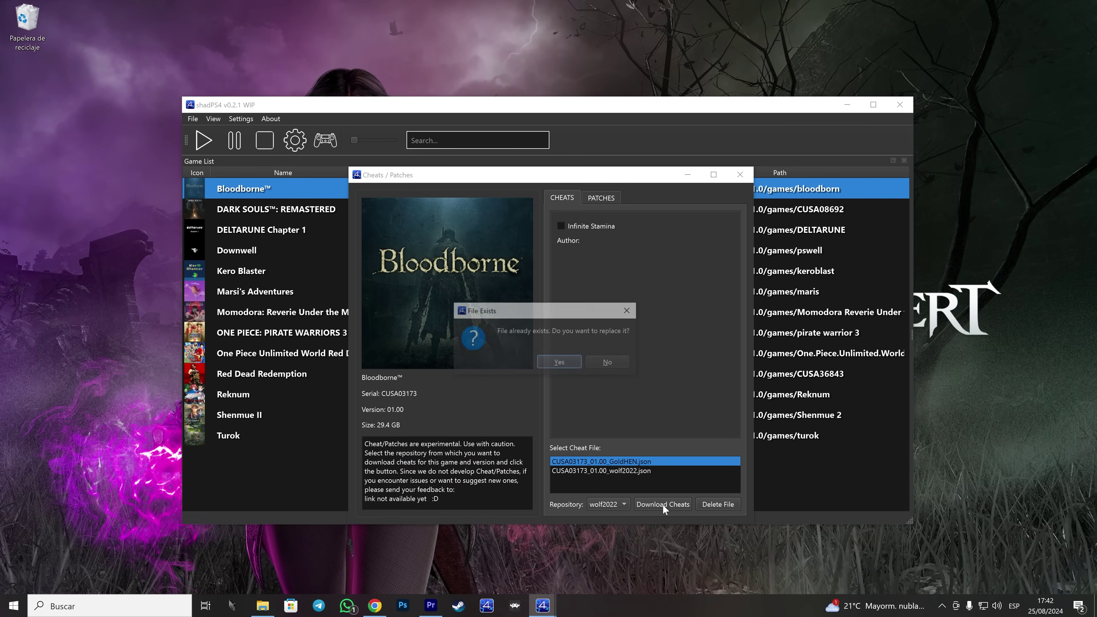
{"action": "left_click", "coordinate": [559, 363]}
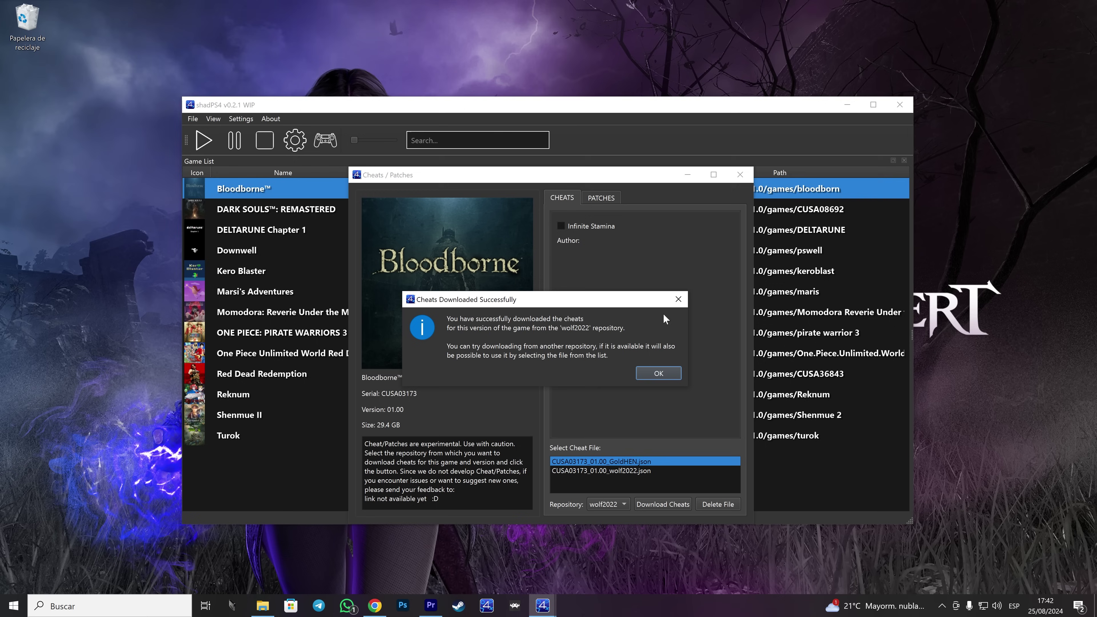
{"action": "left_click", "coordinate": [749, 351]}
View Bloodborne's available patches and close its Cheats / Patches window
{"action": "left_click", "coordinate": [601, 198]}
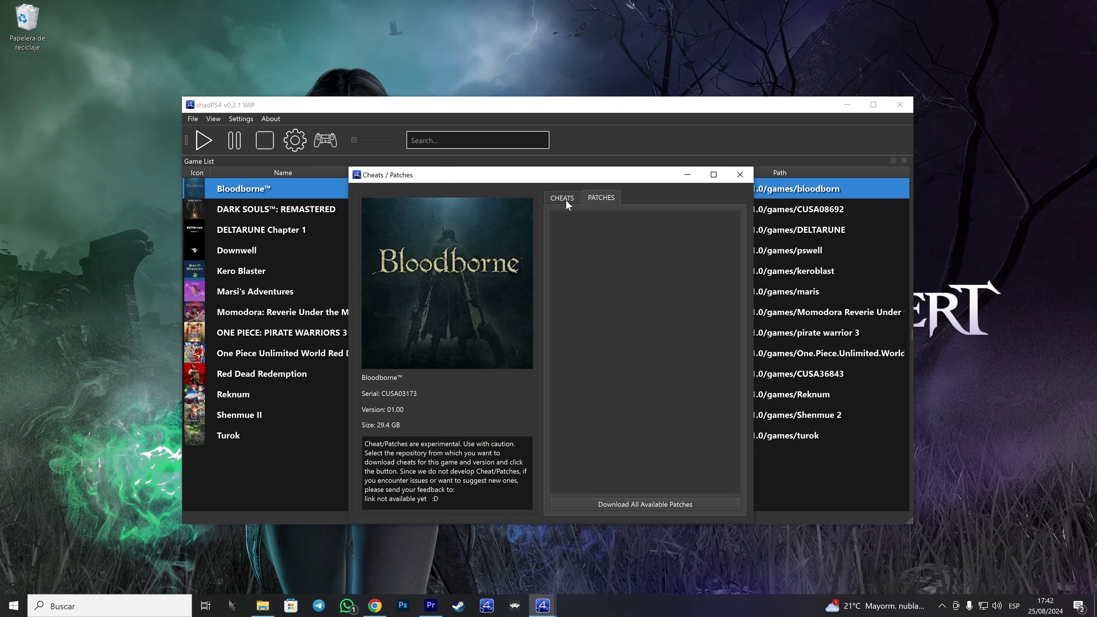
{"action": "left_click", "coordinate": [563, 198]}
{"action": "left_click", "coordinate": [739, 175]}
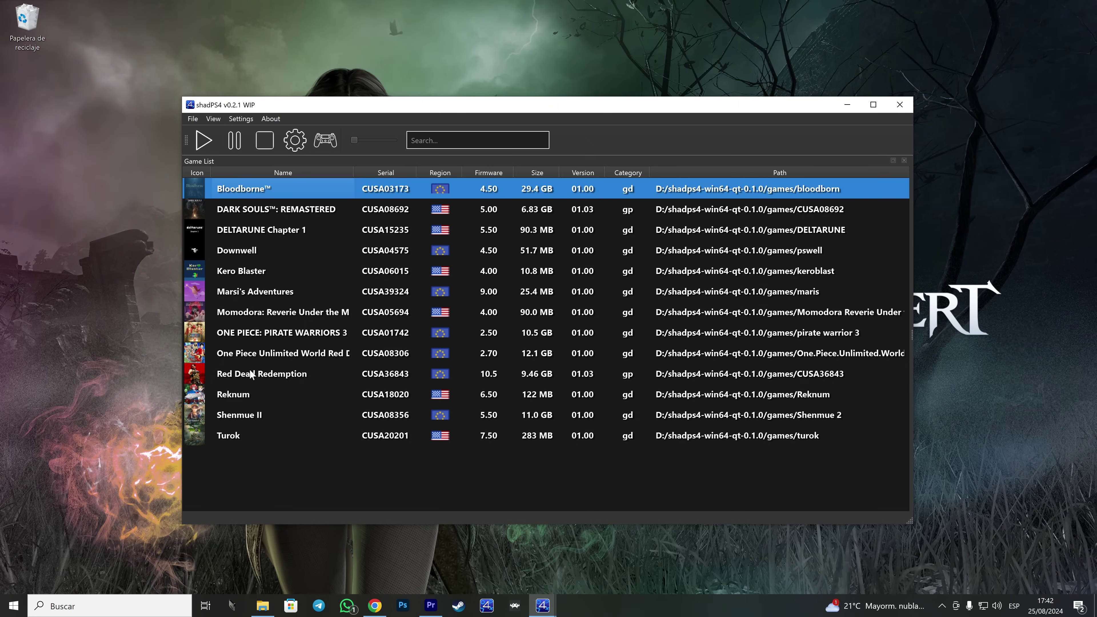
Open Cheats / Patches for Red Dead Redemption and compare the GoldHEN and wolf2022 cheat files
{"action": "left_click", "coordinate": [268, 373]}
{"action": "right_click", "coordinate": [275, 372]}
{"action": "left_click", "coordinate": [315, 406]}
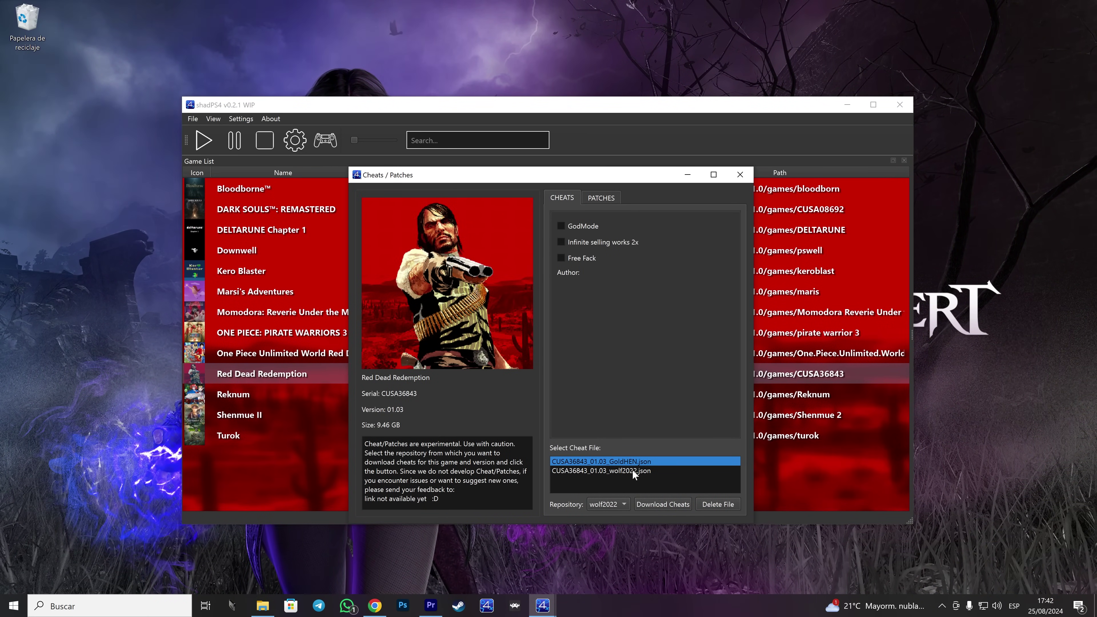
{"action": "left_click", "coordinate": [605, 472]}
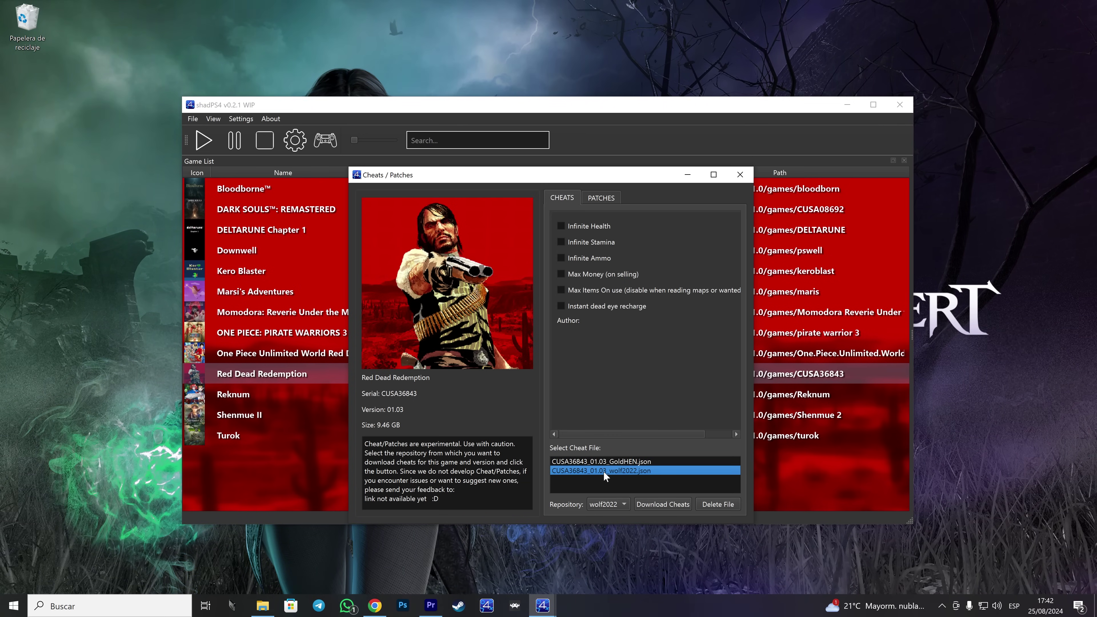
{"action": "left_click", "coordinate": [602, 462]}
{"action": "left_click", "coordinate": [601, 471]}
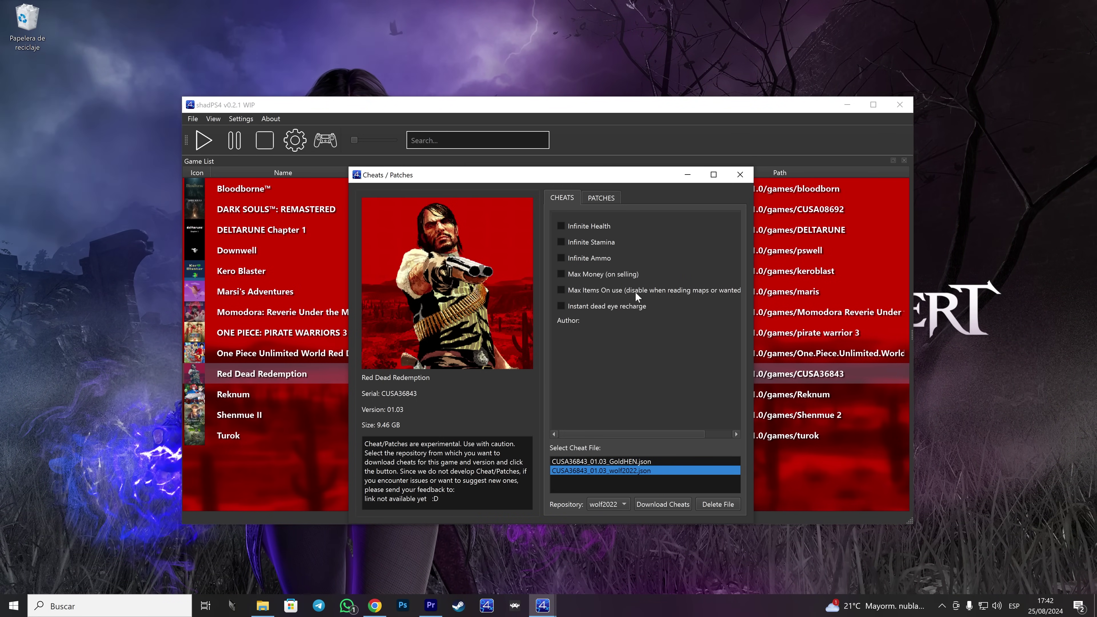
Try switching the Infinite Health cheat for Red Dead Redemption on and off, and close the cheats window
{"action": "left_click", "coordinate": [561, 225]}
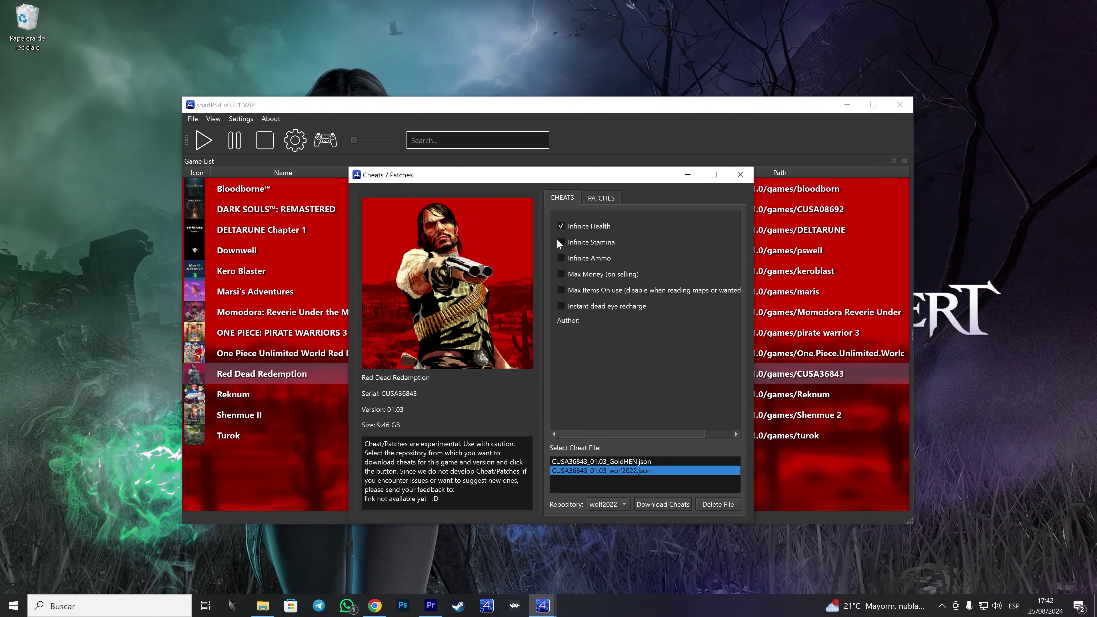
{"action": "left_click", "coordinate": [565, 241]}
{"action": "left_click", "coordinate": [565, 227]}
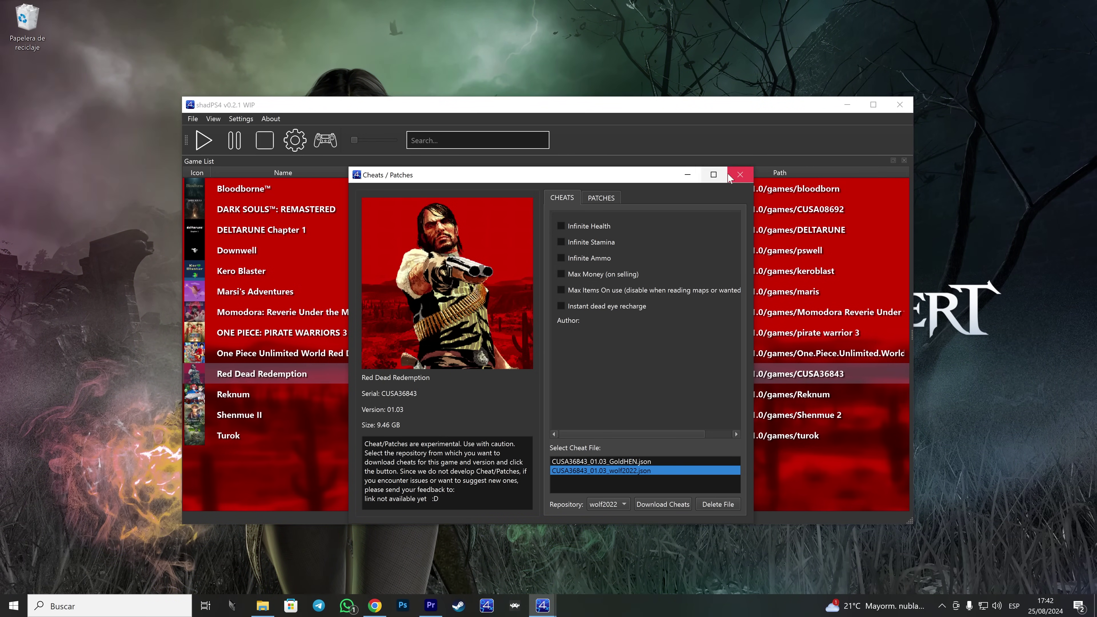
{"action": "left_click", "coordinate": [740, 174]}
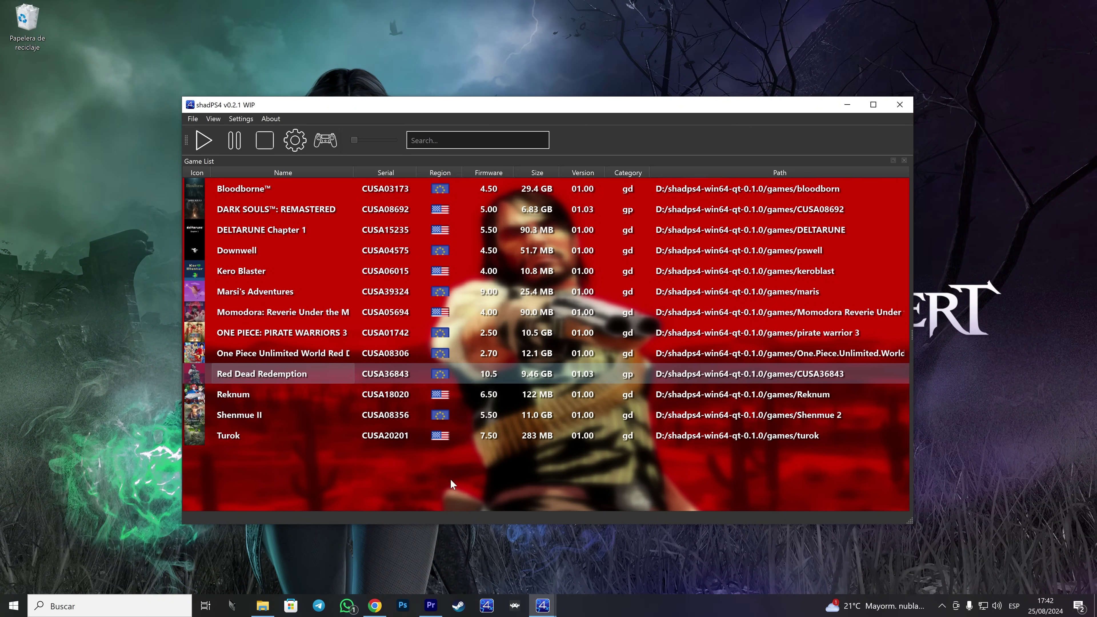
Switch the game list to grid view and enlarge the game icons
{"action": "mouse_move", "coordinate": [401, 111]}
{"action": "left_mouse_down"}
{"action": "mouse_move", "coordinate": [411, 122]}
{"action": "mouse_move", "coordinate": [402, 118]}
{"action": "left_mouse_up"}
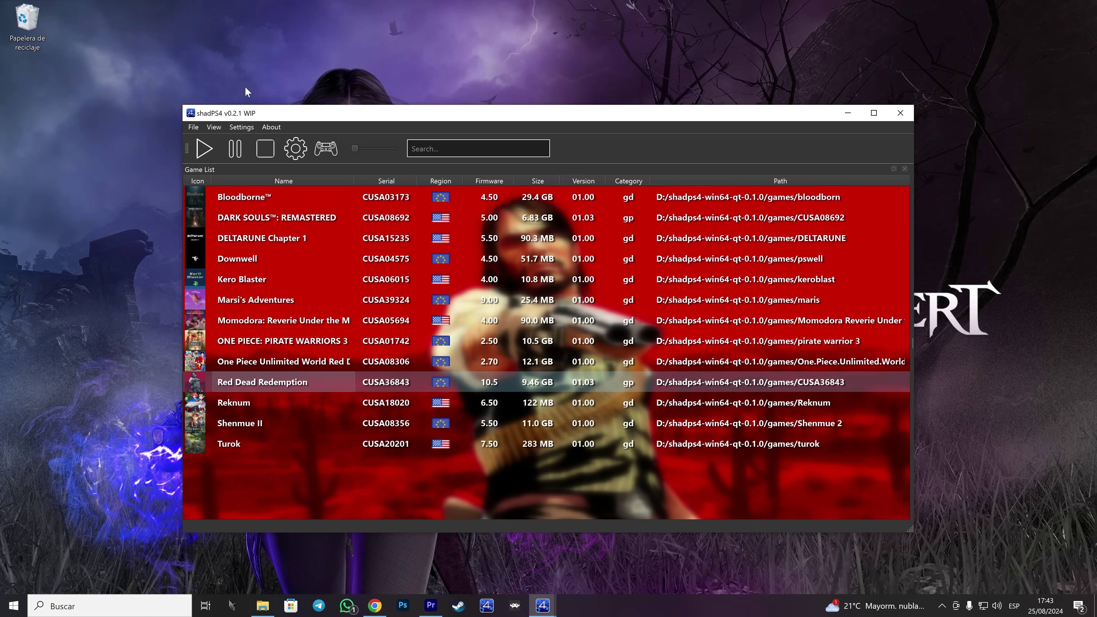
{"action": "left_click", "coordinate": [213, 127]}
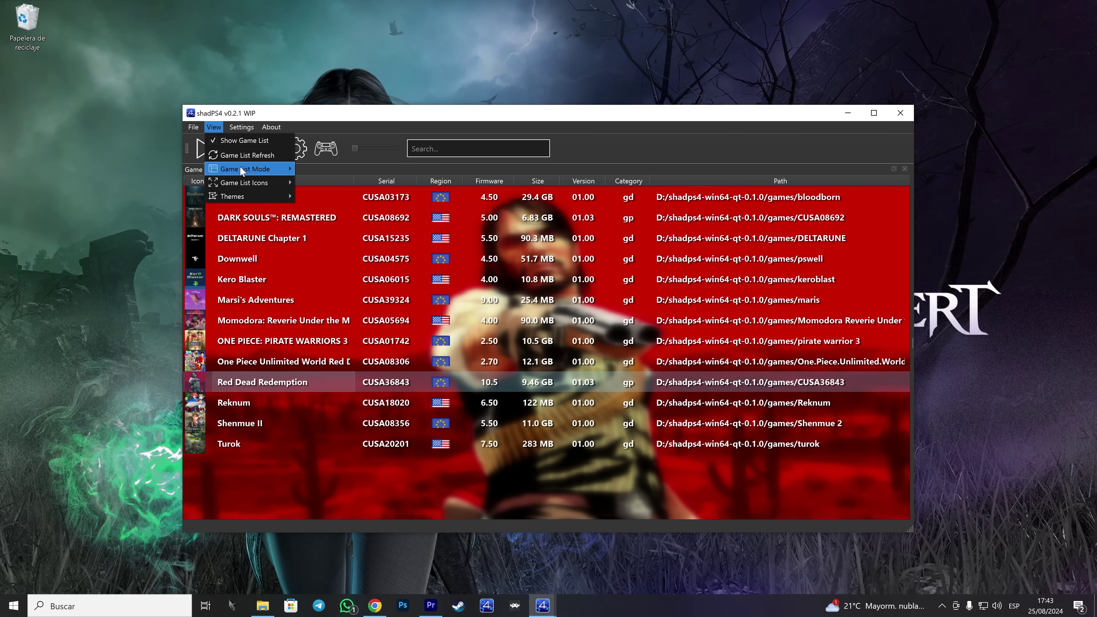
{"action": "mouse_move", "coordinate": [276, 168]}
{"action": "left_click", "coordinate": [326, 182]}
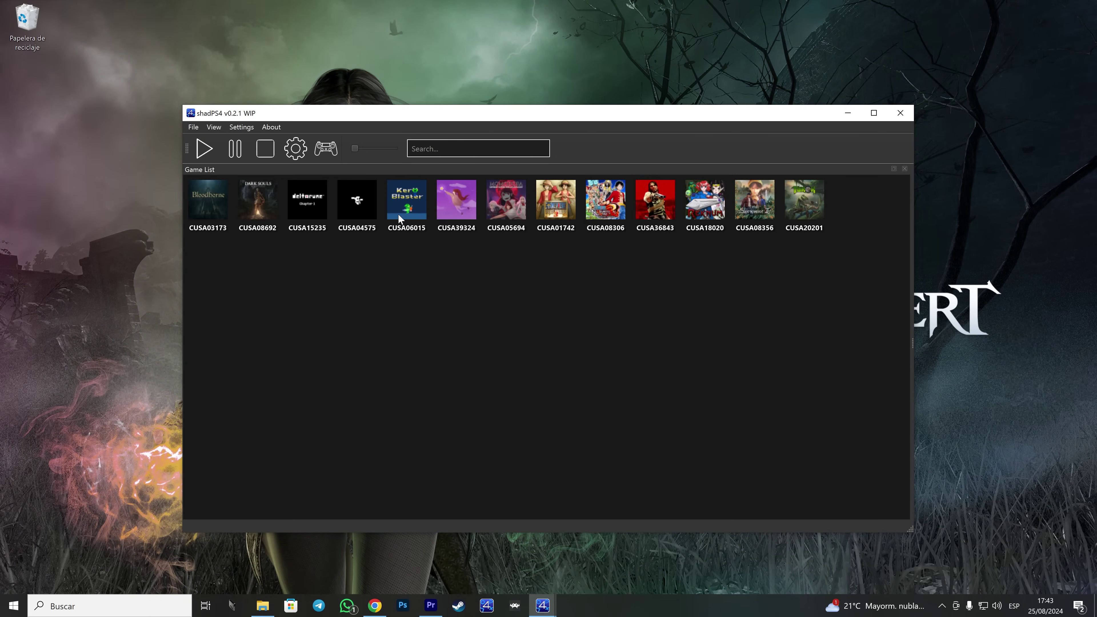
{"action": "left_click", "coordinate": [364, 148]}
{"action": "left_click_drag", "start_coordinate": [367, 152], "coordinate": [374, 150]}
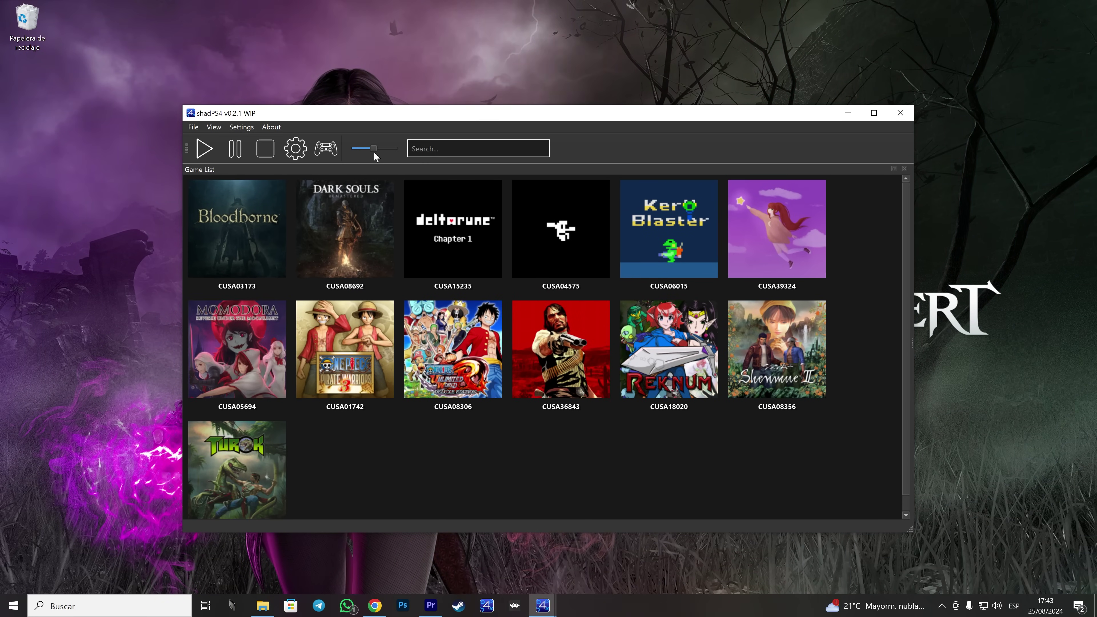
Launch DARK SOULS: REMASTERED and reposition its game window over the game list
{"action": "left_click", "coordinate": [357, 232]}
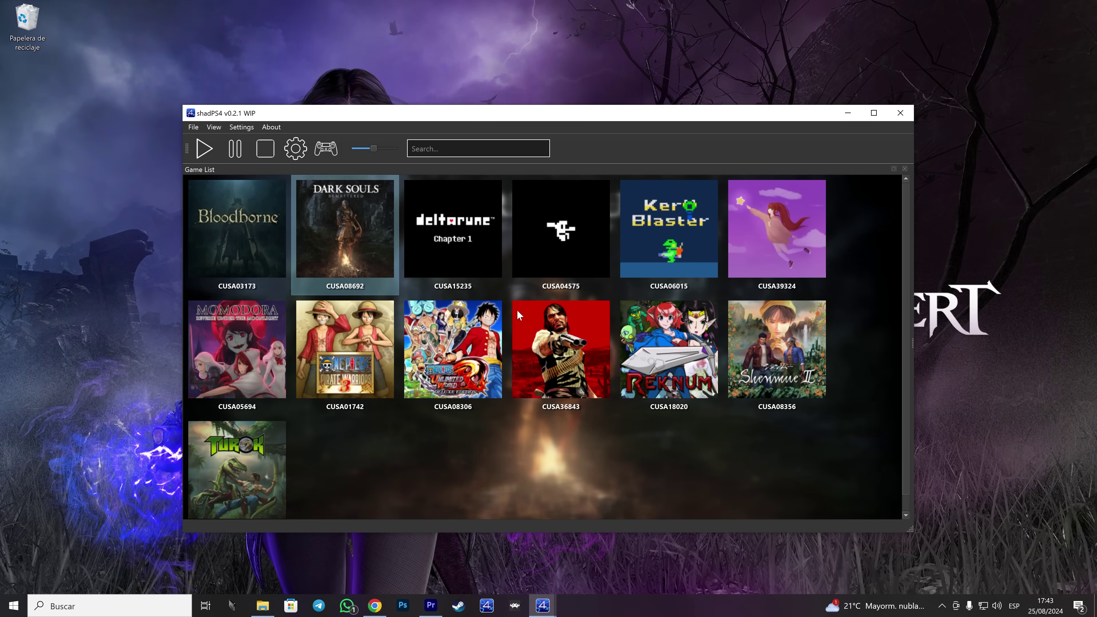
{"action": "double_click", "coordinate": [343, 228]}
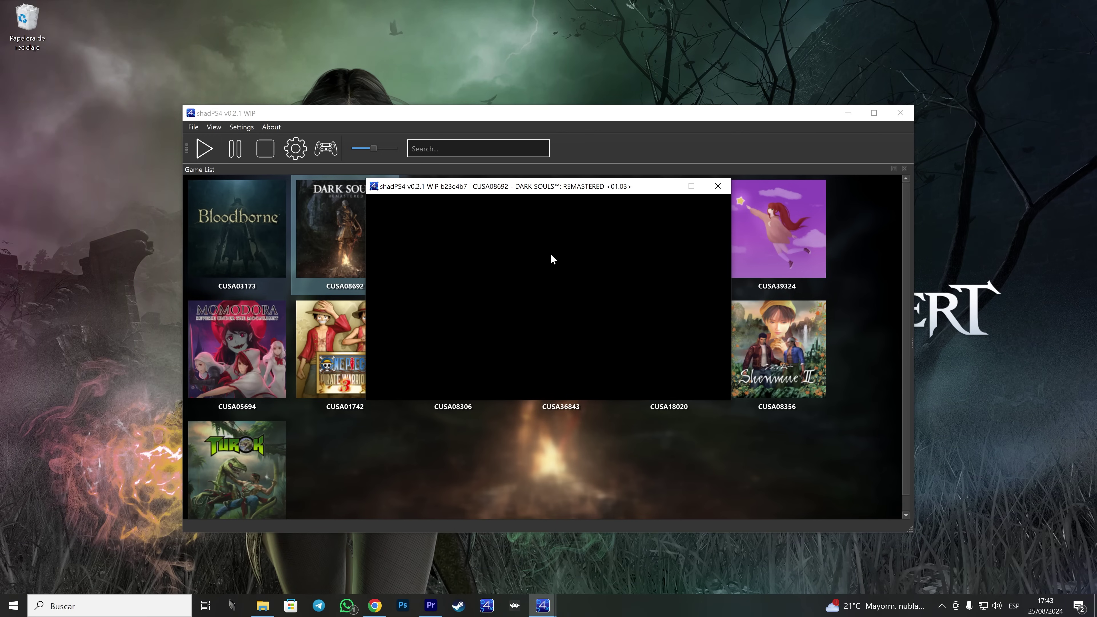
{"action": "left_click_drag", "start_coordinate": [519, 195], "coordinate": [478, 240]}
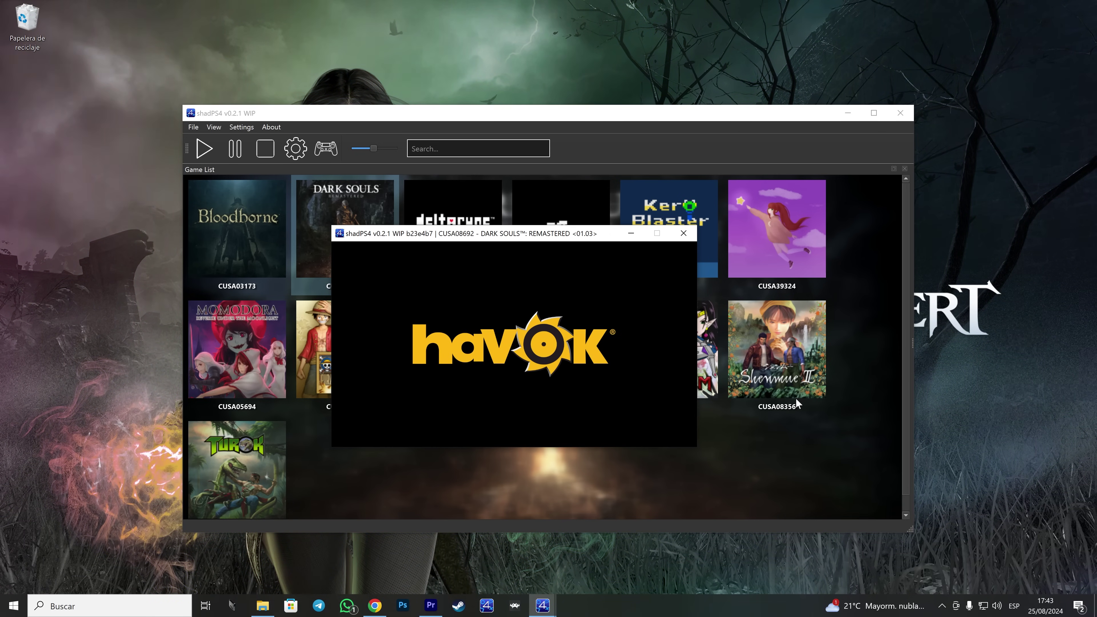
Set the Windows playback device to System (TC-HELICON GoXLR) and return to the DARK SOULS: REMASTERED window
{"action": "left_click", "coordinate": [997, 606]}
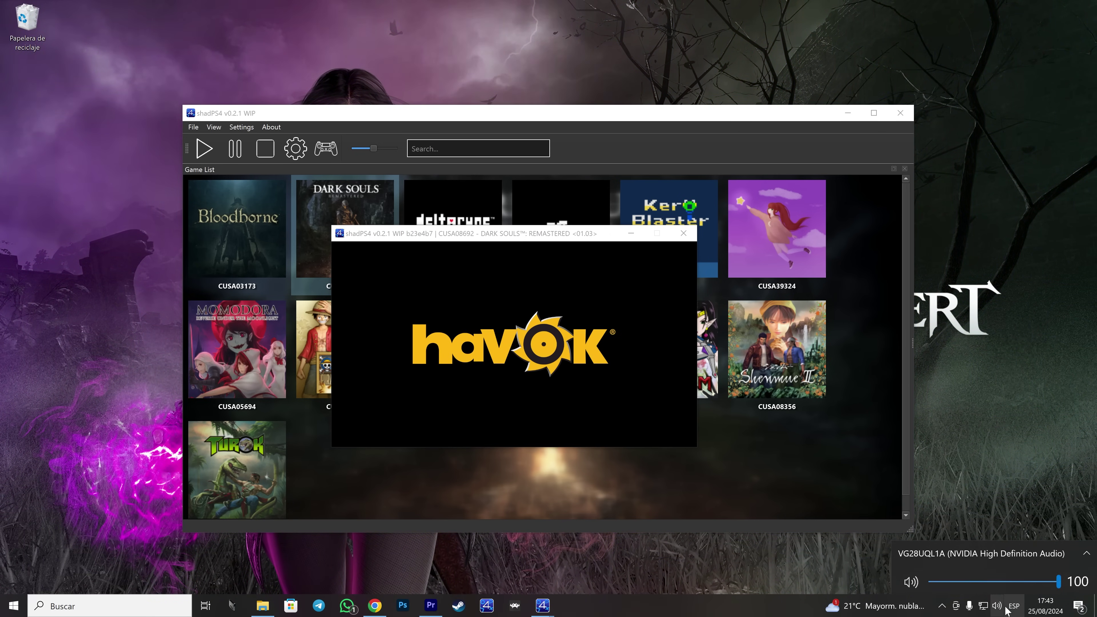
{"action": "left_click", "coordinate": [993, 551]}
{"action": "scroll", "coordinate": [958, 519], "scroll_direction": "down", "scroll_amount": 3}
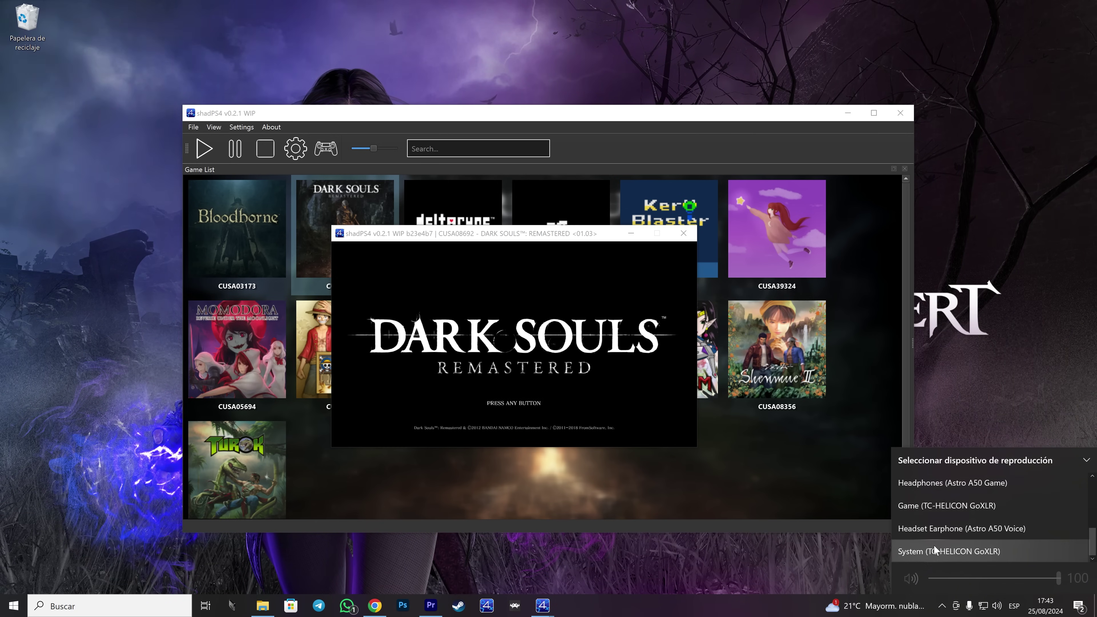
{"action": "left_click", "coordinate": [949, 552]}
{"action": "left_click", "coordinate": [519, 236]}
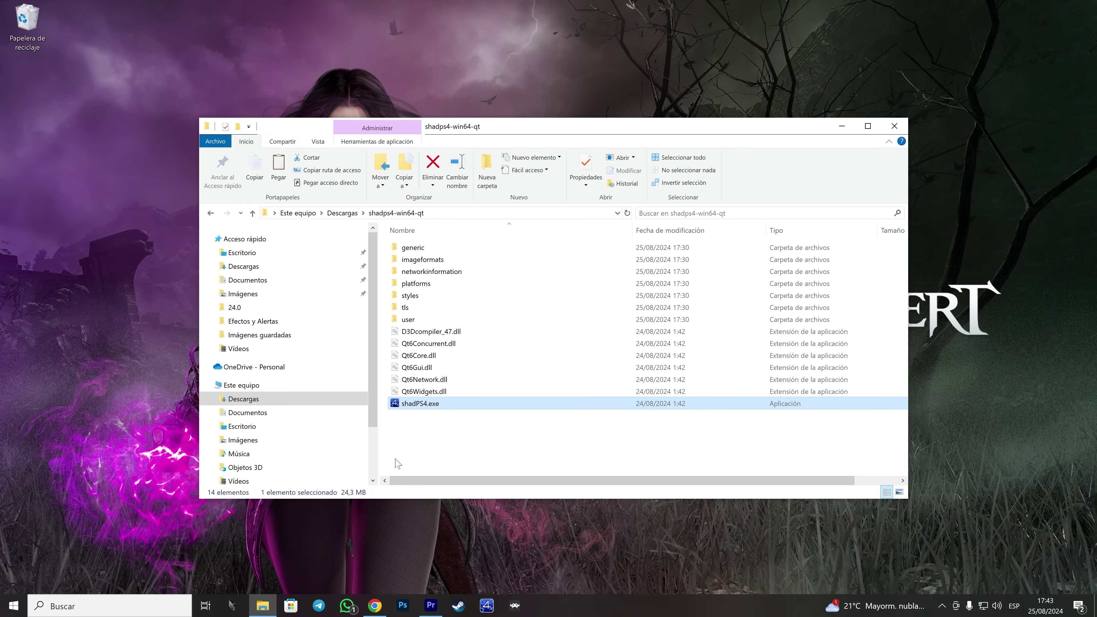
Close the shadps4-win64-qt folder window and open the Settings of the other shadPS4 build
{"action": "left_click", "coordinate": [893, 125]}
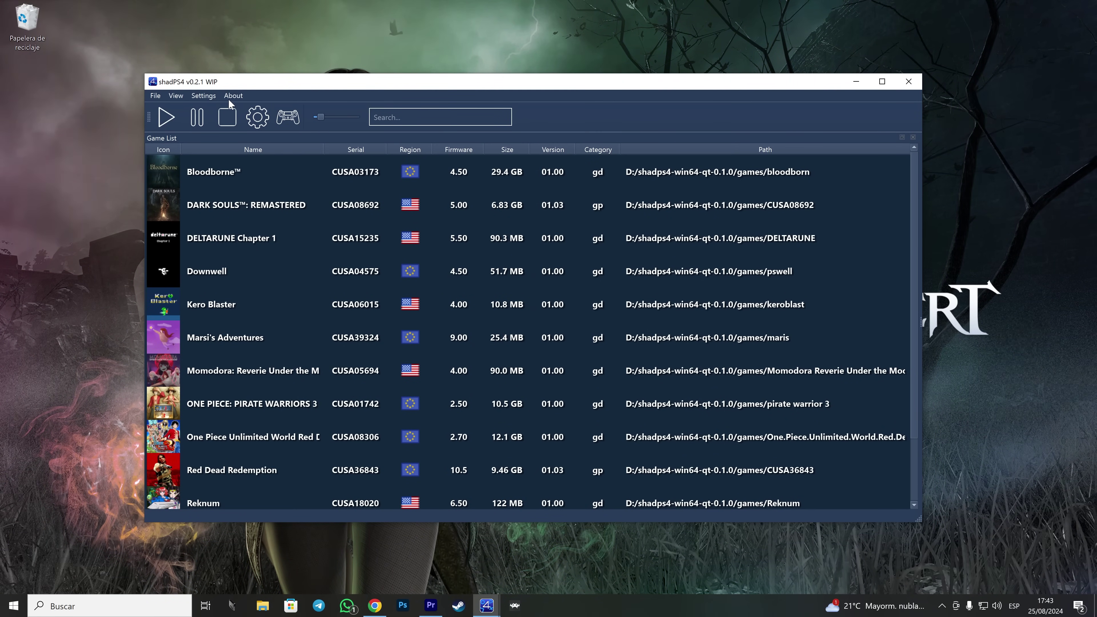
{"action": "left_click", "coordinate": [207, 95]}
{"action": "mouse_move", "coordinate": [233, 95]}
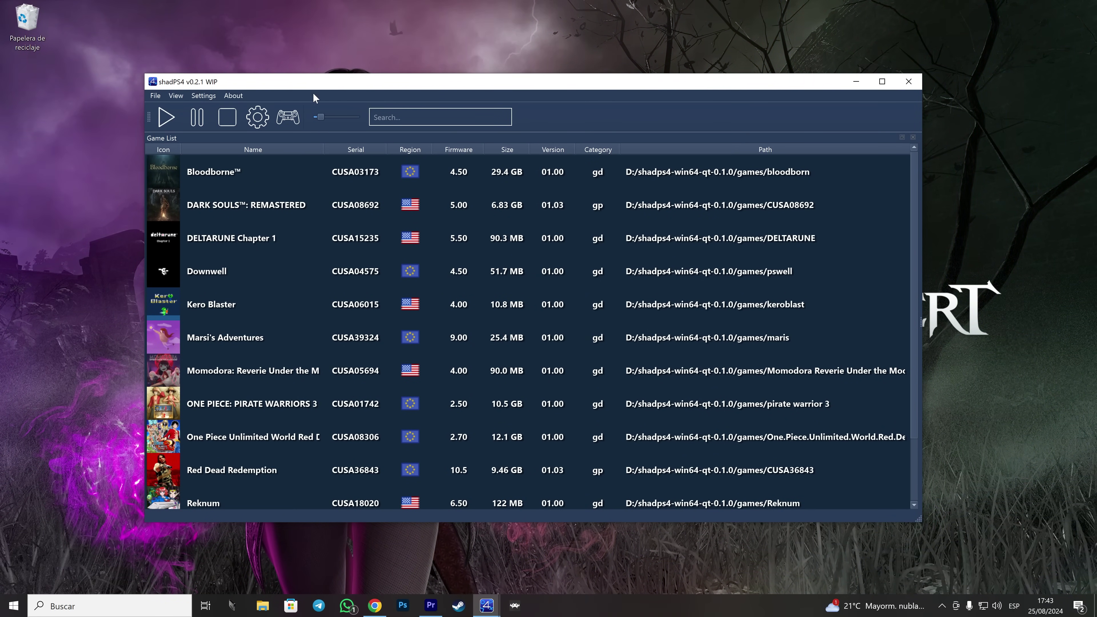
{"action": "left_click", "coordinate": [256, 116]}
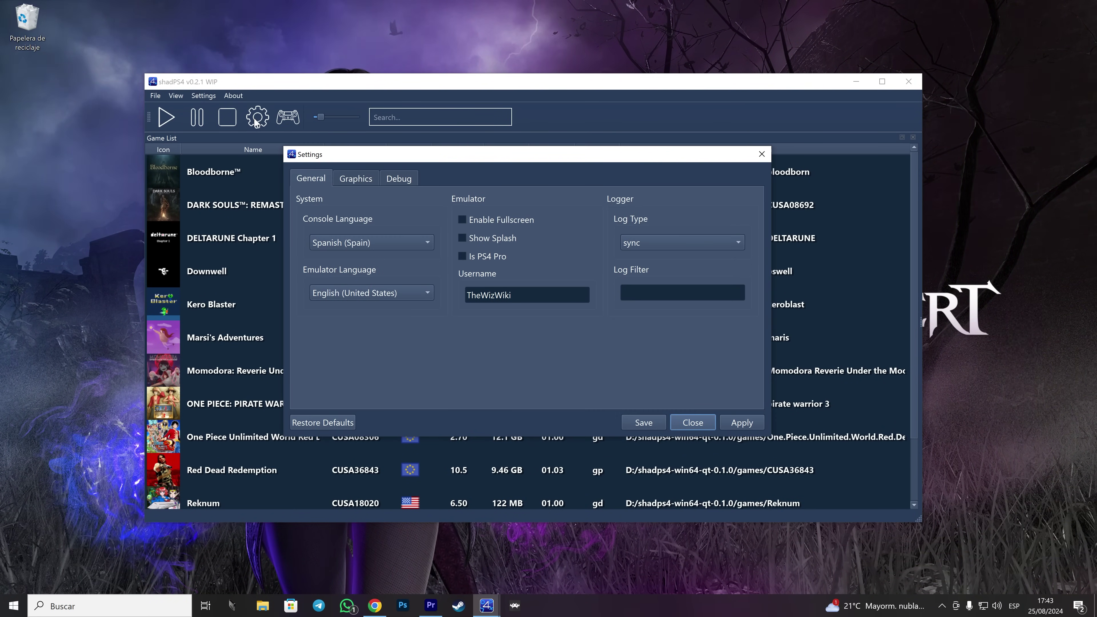
{"action": "left_click_drag", "start_coordinate": [383, 160], "coordinate": [381, 197]}
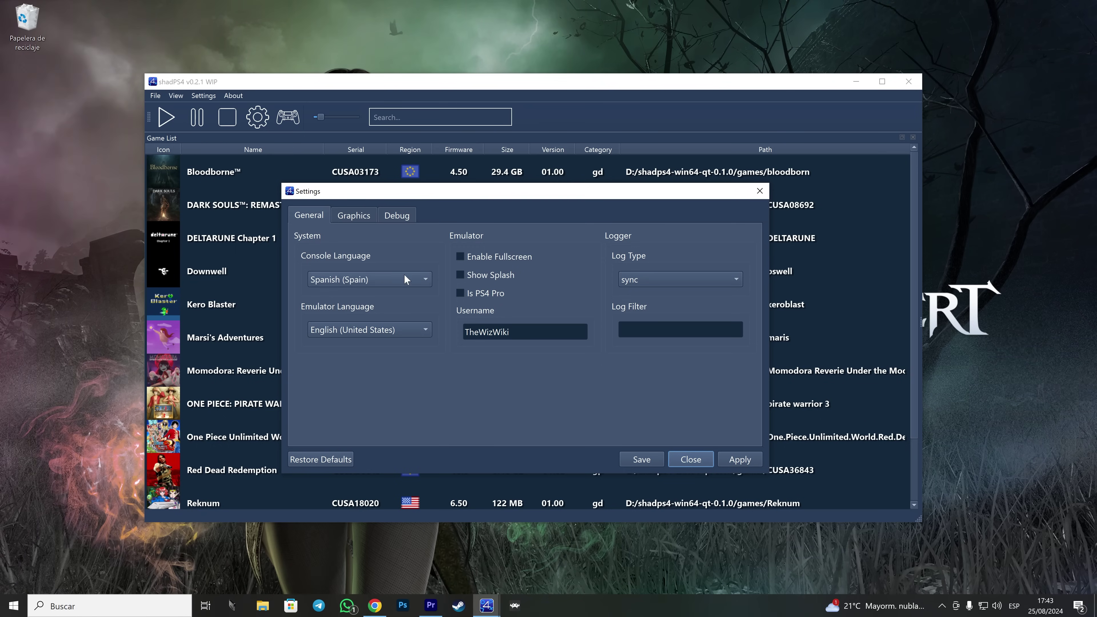
Review the General settings, including the console language choices and the fullscreen option
{"action": "left_click", "coordinate": [360, 281]}
{"action": "left_click", "coordinate": [513, 403]}
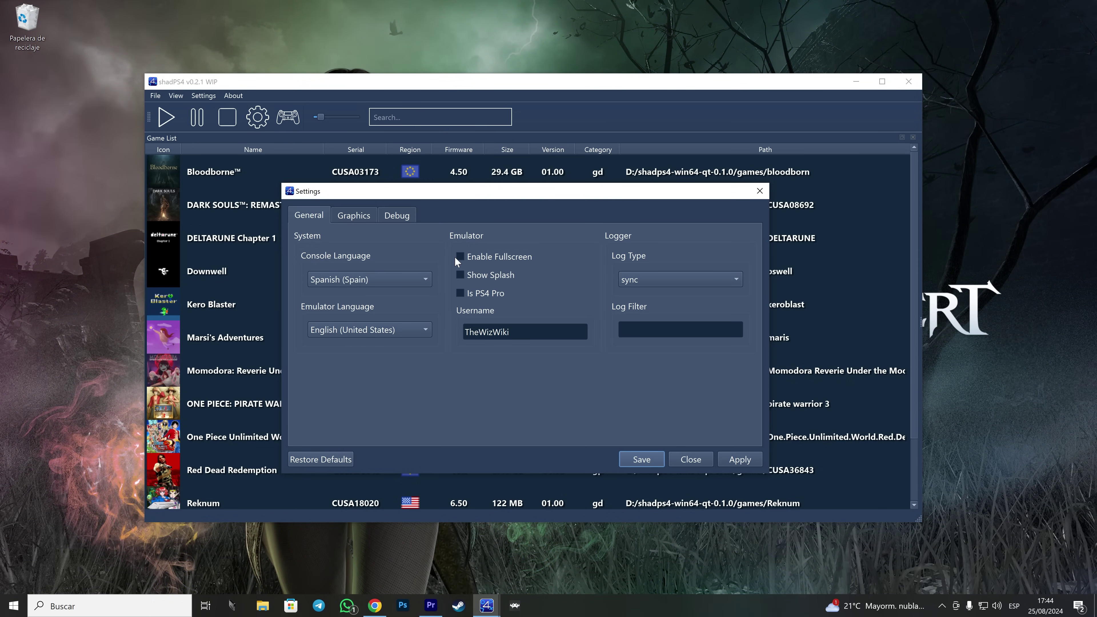
{"action": "left_click", "coordinate": [483, 258]}
Try AMD Radeon(TM) Graphics as the graphics device and switch back to NVIDIA GeForce RTX 4070 SUPER
{"action": "left_click", "coordinate": [368, 214]}
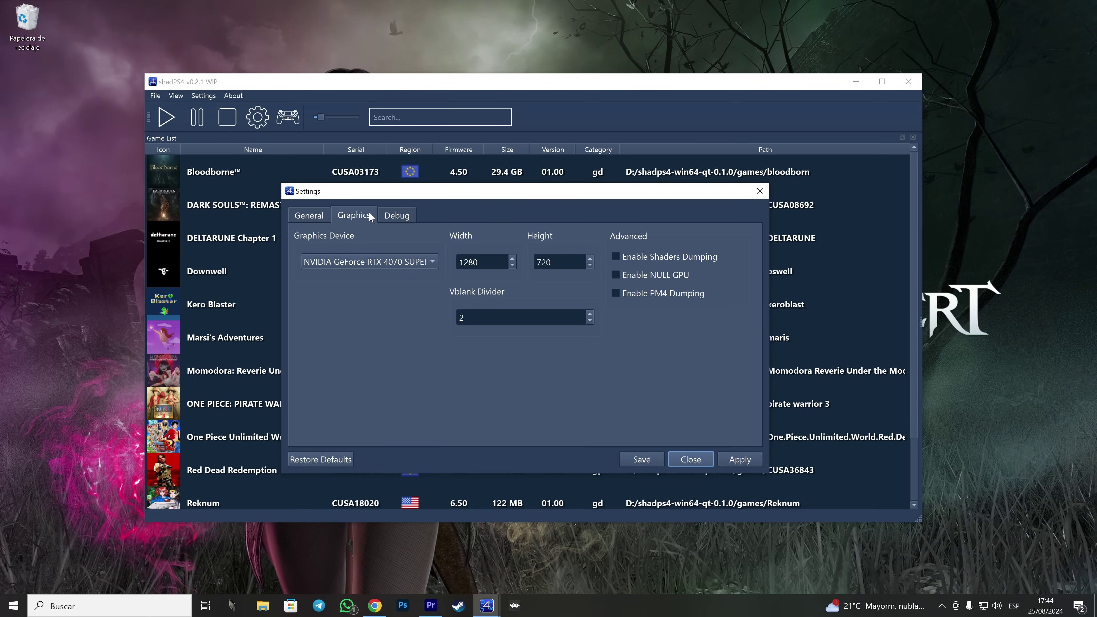
{"action": "left_click", "coordinate": [370, 260]}
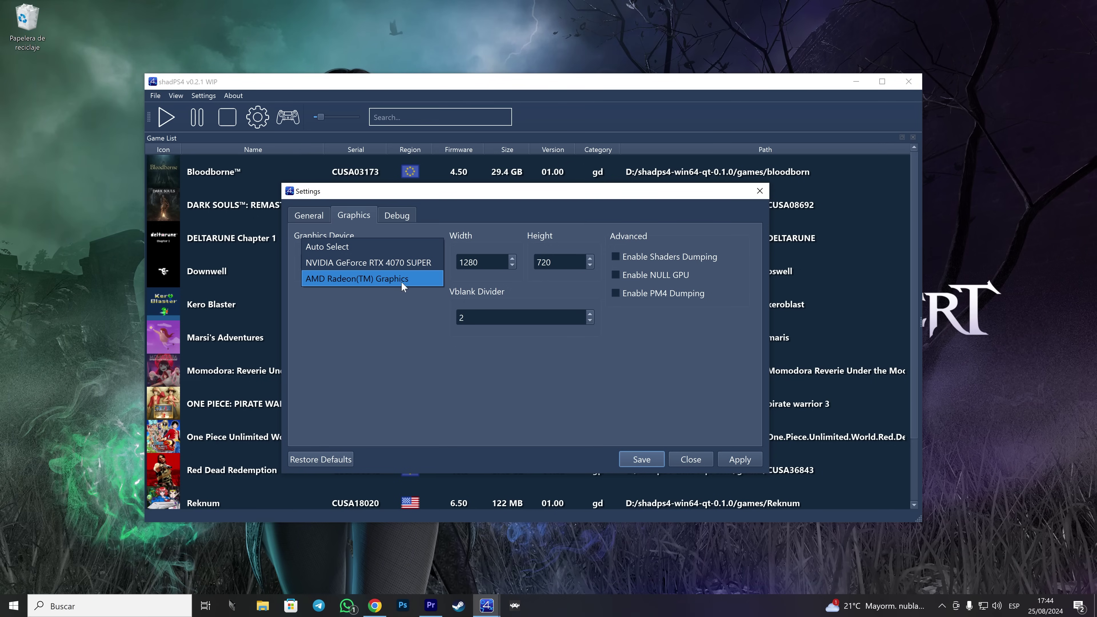
{"action": "left_click", "coordinate": [365, 278]}
{"action": "left_click", "coordinate": [368, 262]}
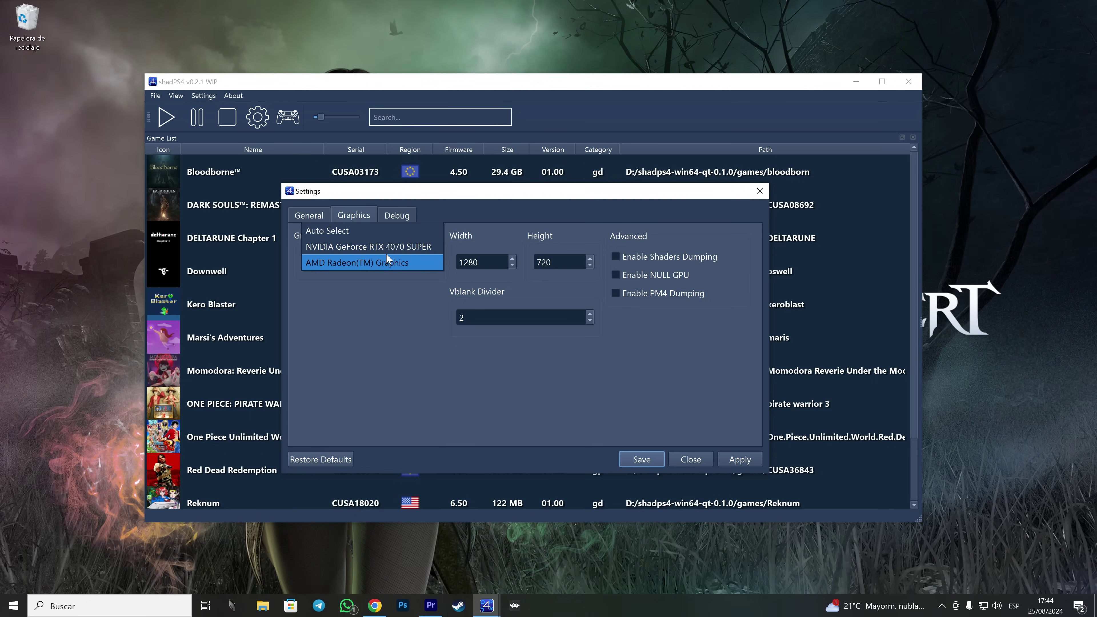
{"action": "left_click", "coordinate": [386, 253]}
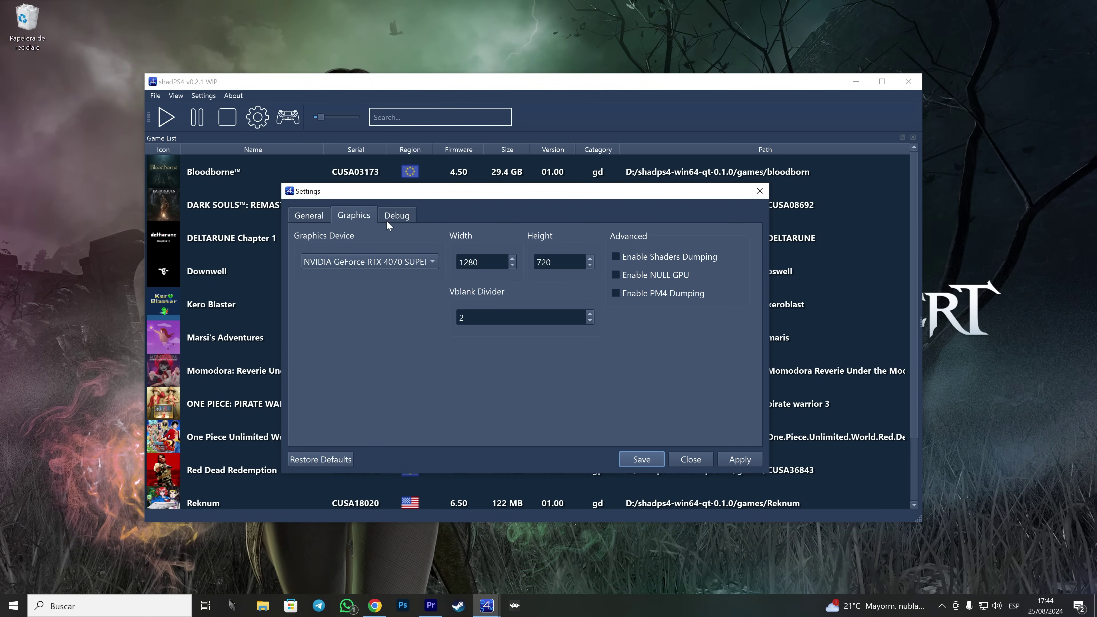
Review the Debug options and close the Settings window
{"action": "left_click", "coordinate": [397, 215]}
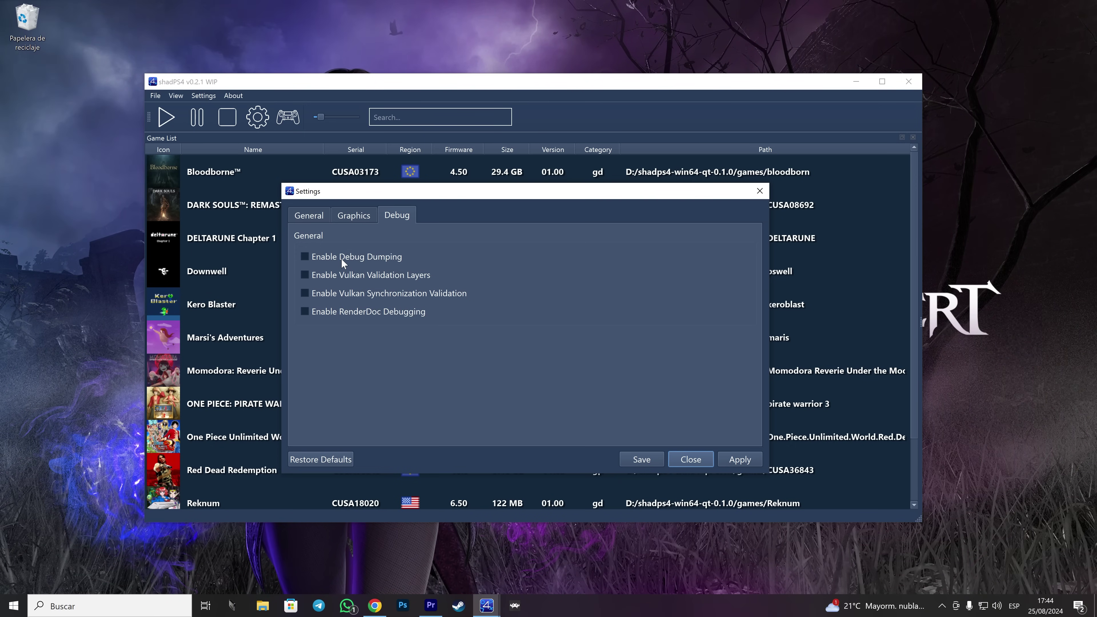
{"action": "left_click", "coordinate": [691, 459]}
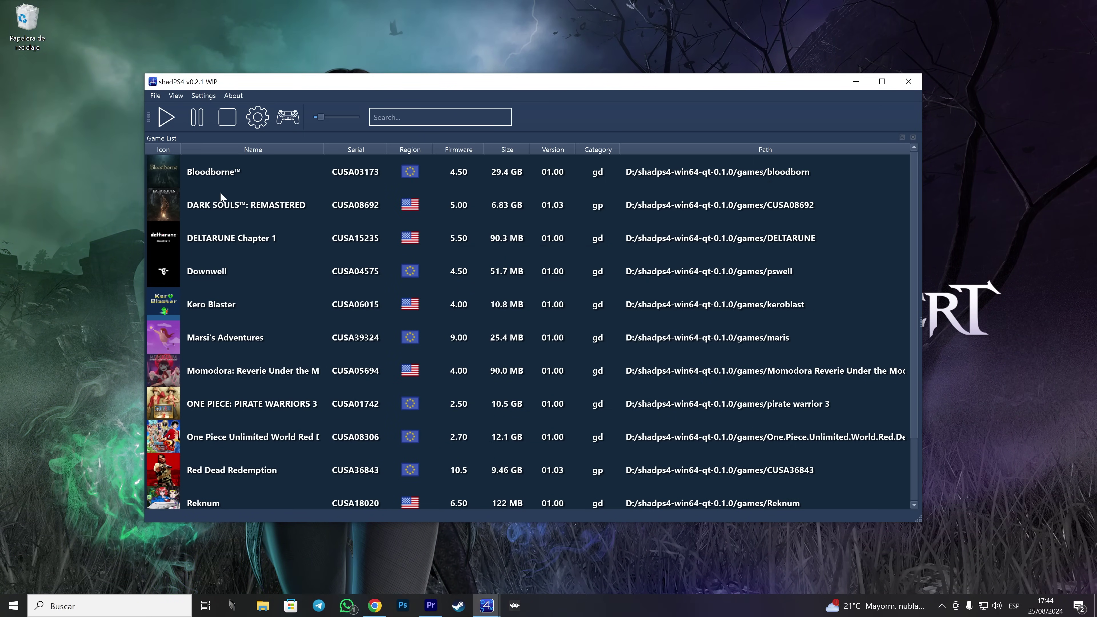
Launch DARK SOULS: REMASTERED from the list of this build and shift its game window slightly
{"action": "left_click", "coordinate": [239, 203]}
{"action": "double_click", "coordinate": [229, 208]}
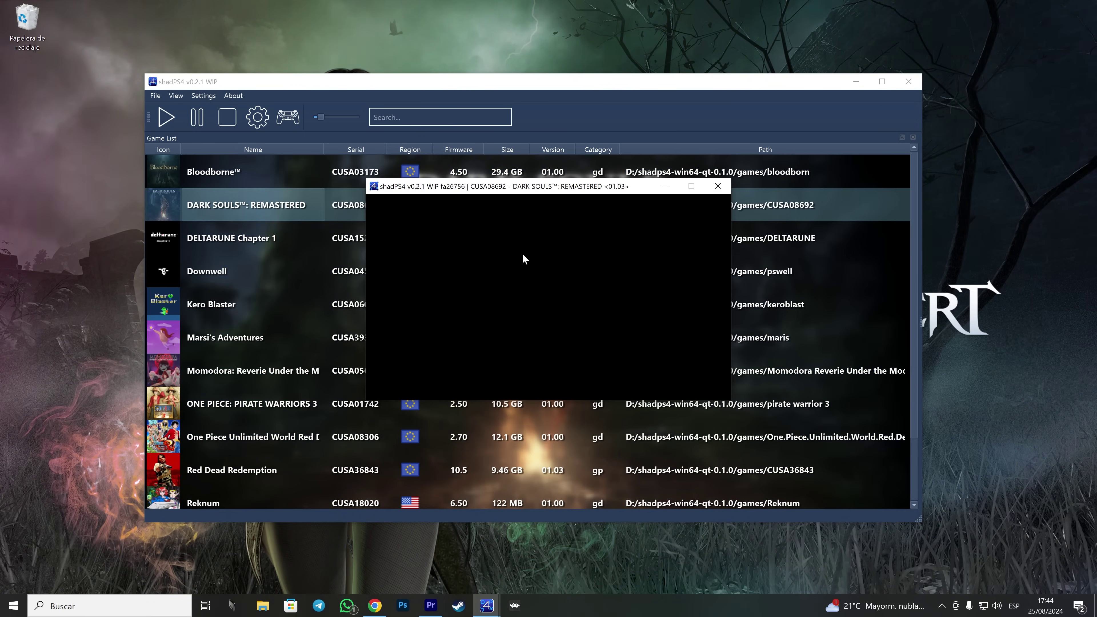
{"action": "left_click_drag", "start_coordinate": [520, 221], "coordinate": [522, 233]}
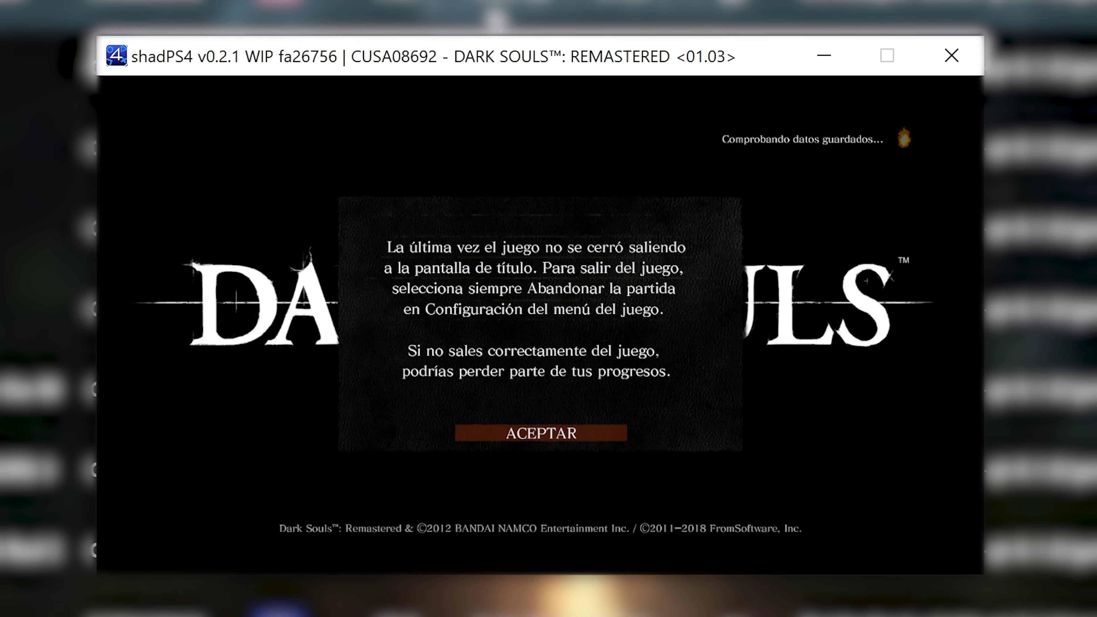
Accept the improper-exit notice and start a new game with Nueva partida
{"action": "key", "text": "Return"}
{"action": "key", "text": "Return"}
{"action": "key", "text": "Return"}
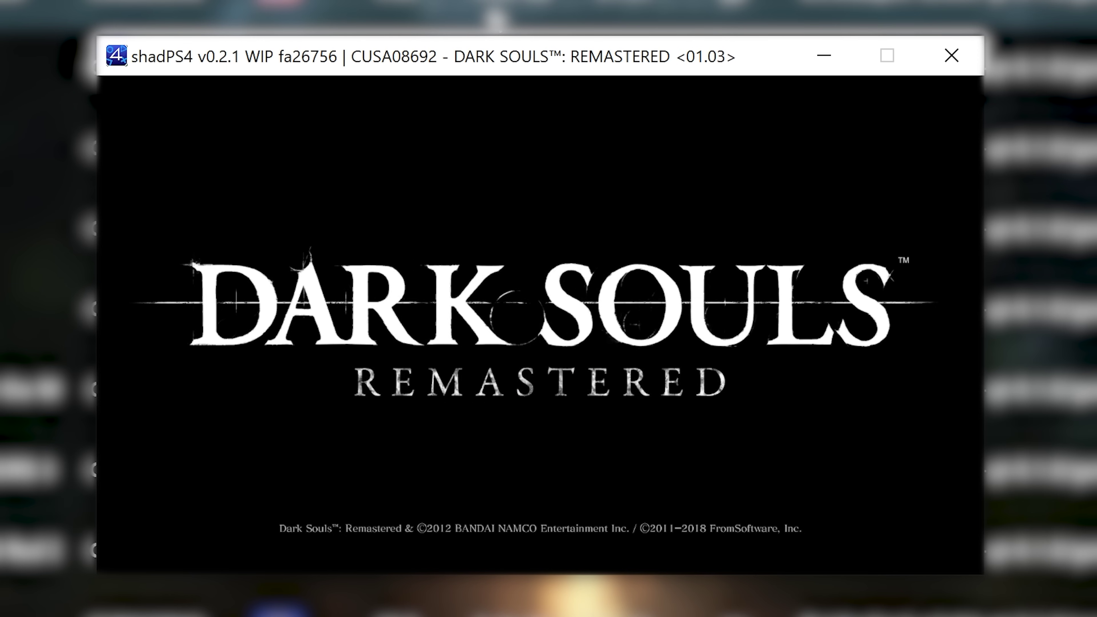
{"action": "key", "text": "Down"}
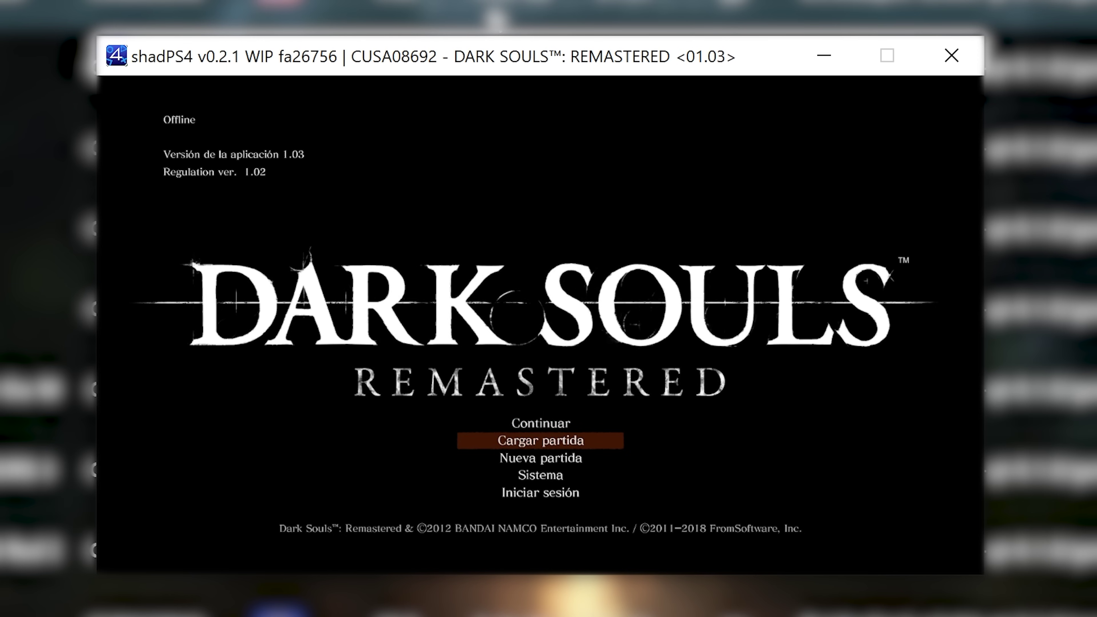
{"action": "key", "text": "Down"}
{"action": "key", "text": "Return"}
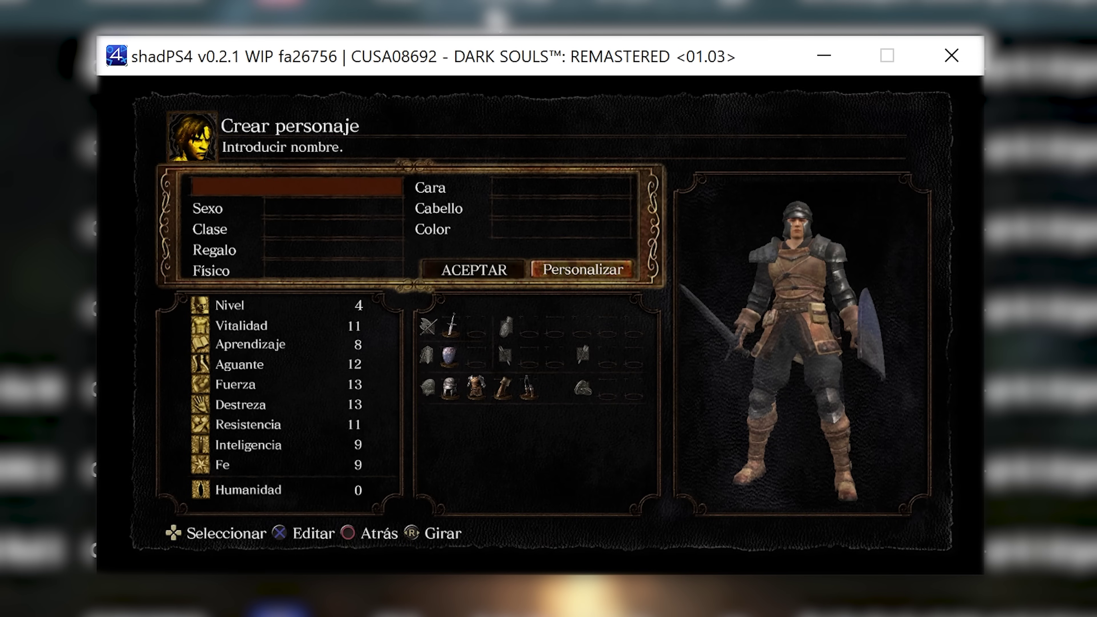
Name the new character shadPS4 and set its sex to Femenino
{"action": "key", "text": "Return"}
{"action": "key", "text": "Return"}
{"action": "key", "text": "Down"}
{"action": "key", "text": "Return"}
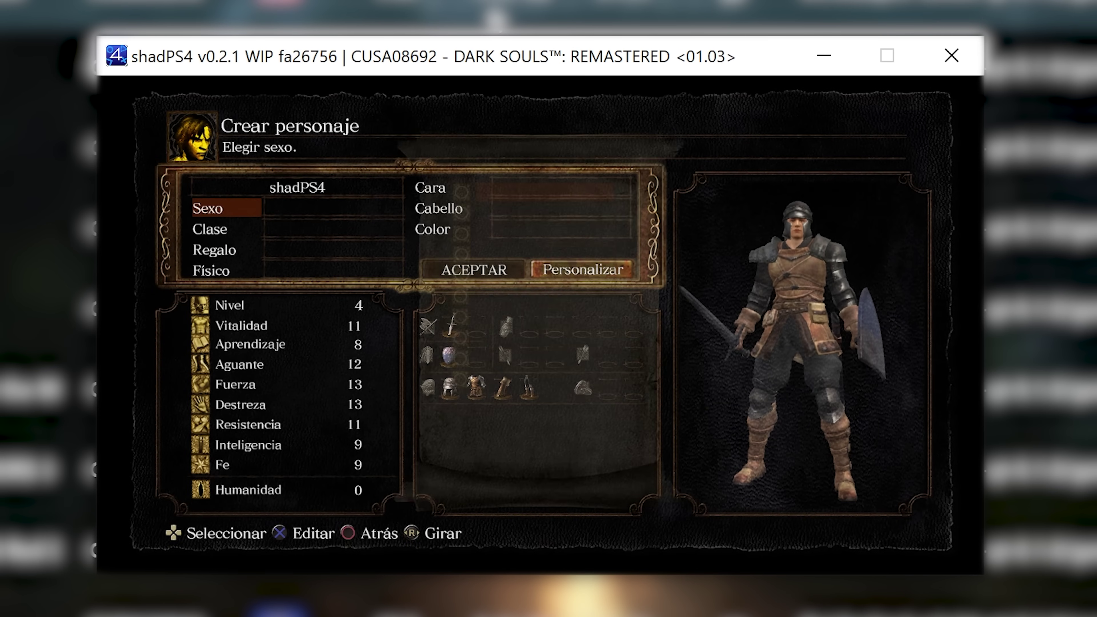
{"action": "key", "text": "Down"}
{"action": "key", "text": "Return"}
Set the character's class to Caballero and the gift to Bendición divina
{"action": "key", "text": "Down"}
{"action": "key", "text": "Up"}
{"action": "key", "text": "Return"}
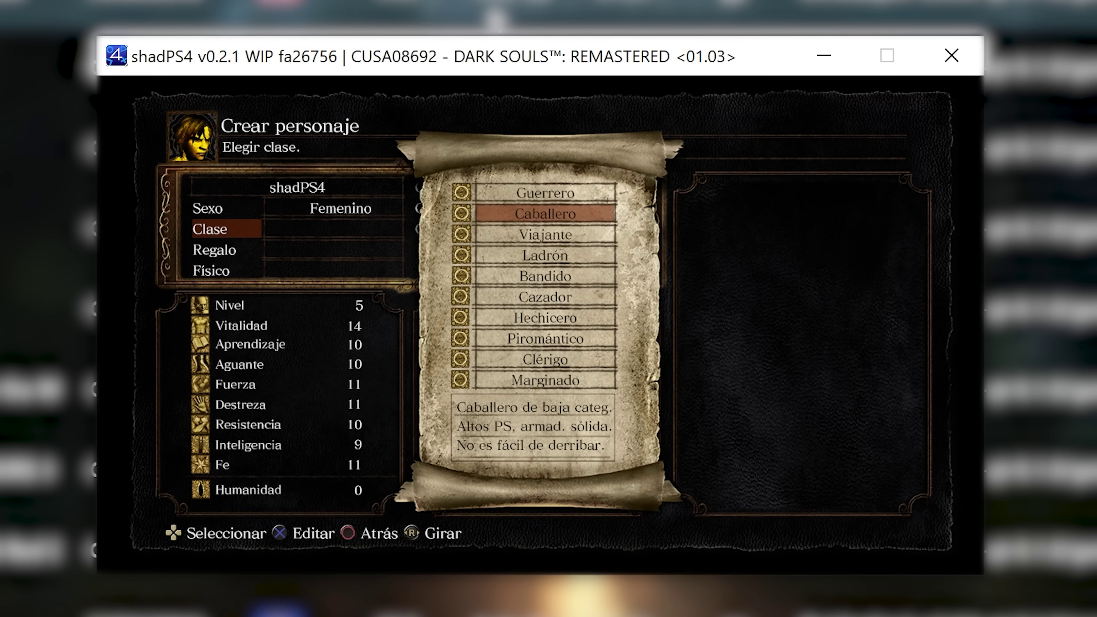
{"action": "key", "text": "Return"}
{"action": "key", "text": "Return"}
{"action": "key", "text": "Down"}
{"action": "key", "text": "Return"}
{"action": "key", "text": "Down"}
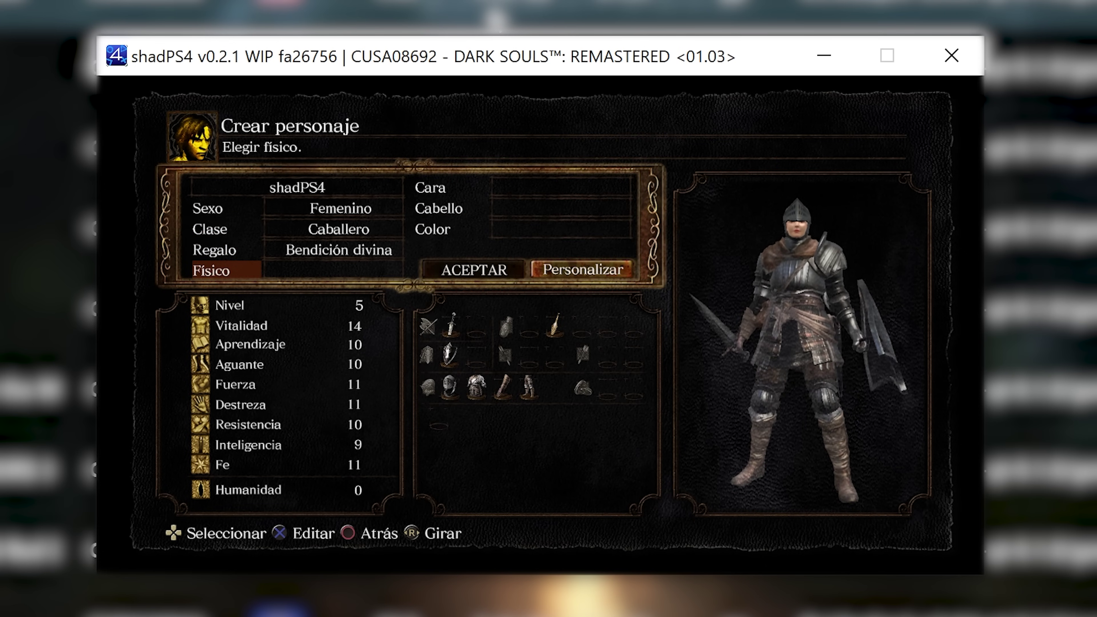
Set the character's physique to Delgado and the face to Plebeyo
{"action": "key", "text": "Return"}
{"action": "key", "text": "Down"}
{"action": "key", "text": "Return"}
{"action": "key", "text": "Down"}
{"action": "key", "text": "Return"}
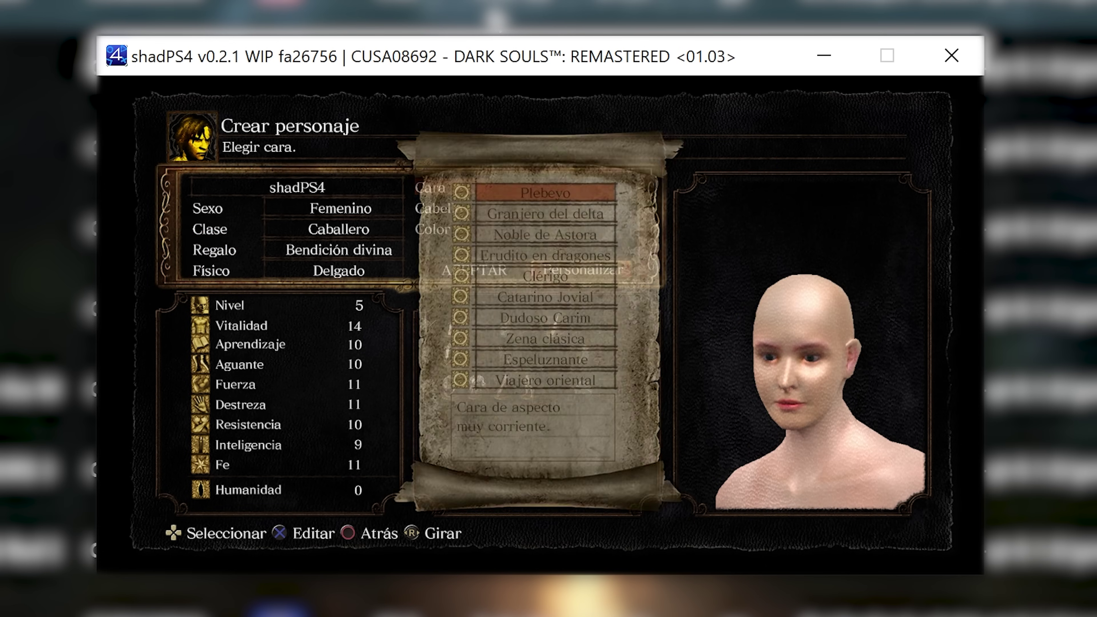
{"action": "key", "text": "Down"}
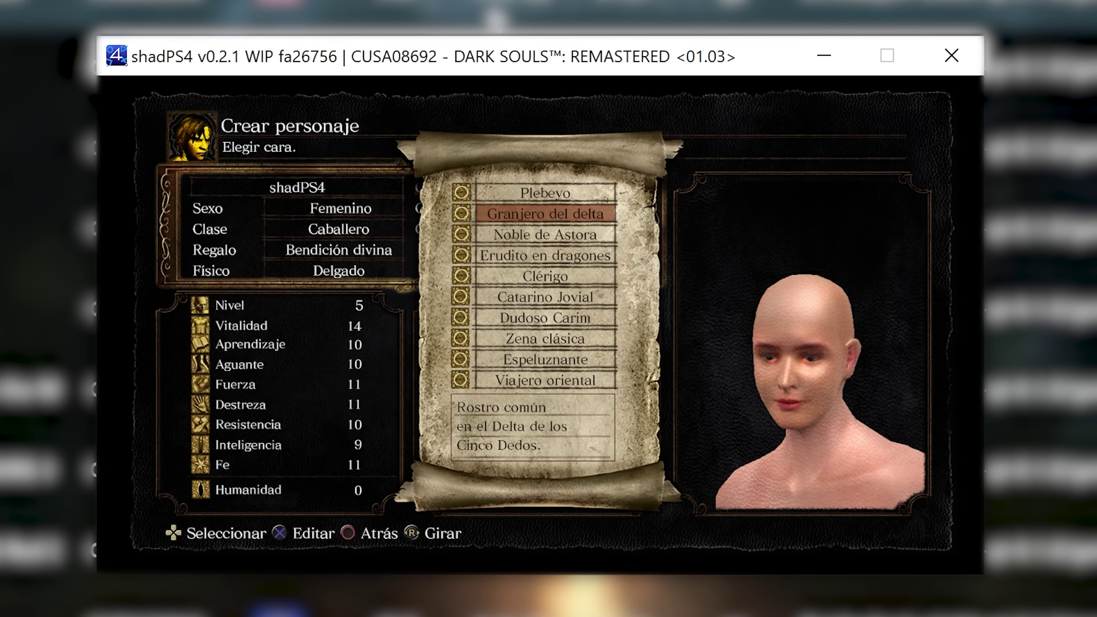
{"action": "key", "text": "Up"}
{"action": "key", "text": "Return"}
Set the character's hair to Afeitado and the hair and eye colour to Rojo oscuro
{"action": "key", "text": "Down"}
{"action": "key", "text": "Down"}
{"action": "key", "text": "Return"}
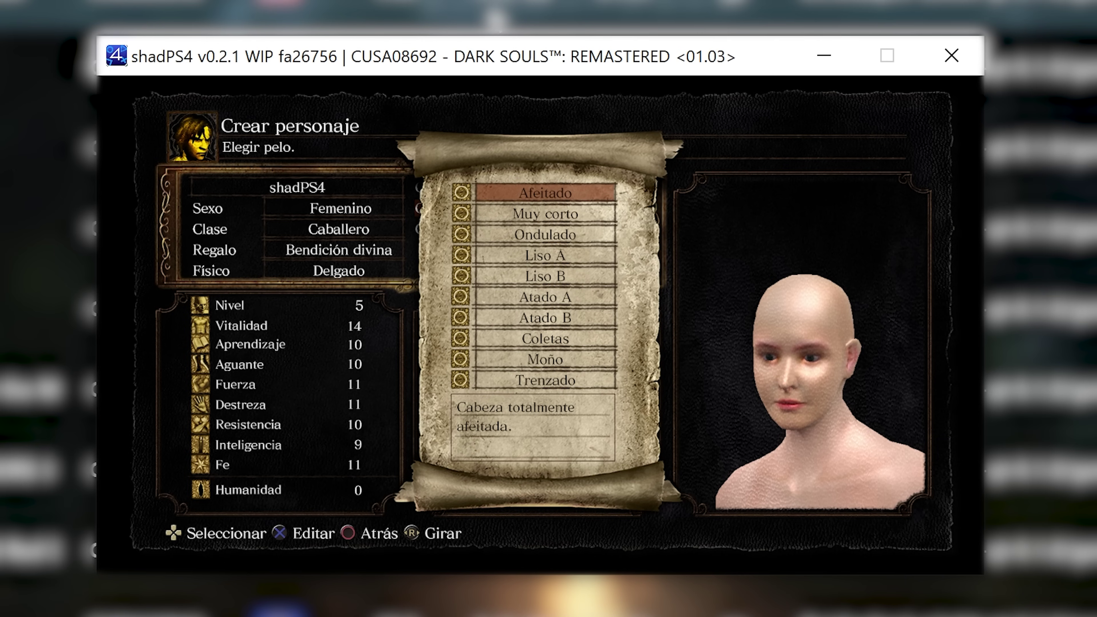
{"action": "key", "text": "Return"}
{"action": "key", "text": "Down"}
{"action": "key", "text": "Down"}
{"action": "key", "text": "Up"}
{"action": "key", "text": "Return"}
{"action": "key", "text": "Down"}
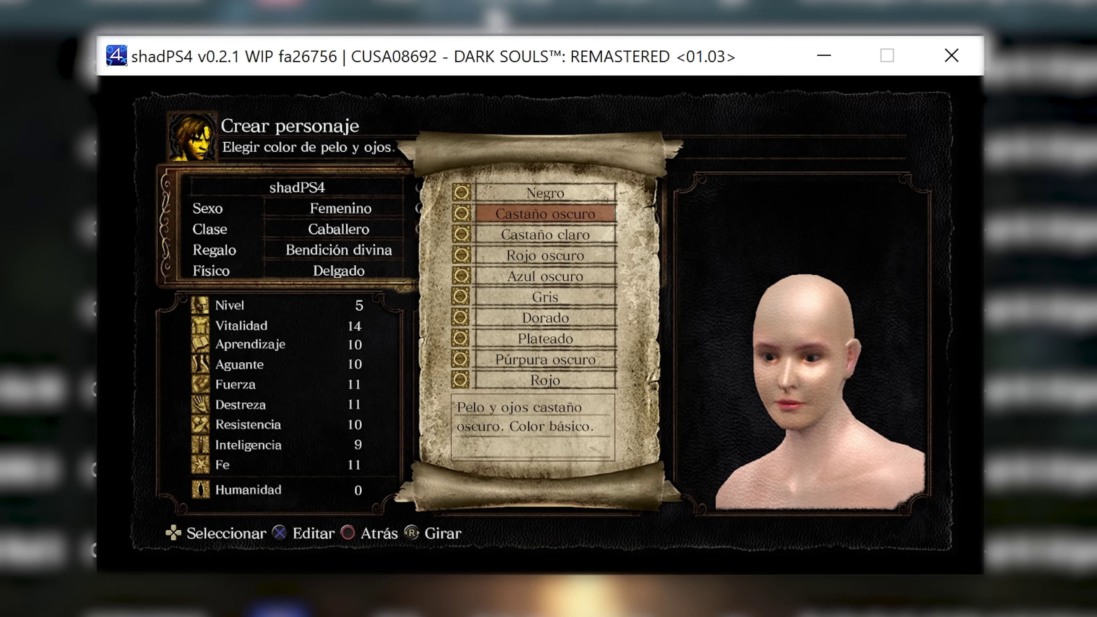
{"action": "key", "text": "Down"}
{"action": "key", "text": "Down"}
{"action": "key", "text": "Return"}
Accept the finished character to begin the game and close the RivaTuner Statistics Server window
{"action": "key", "text": "Down"}
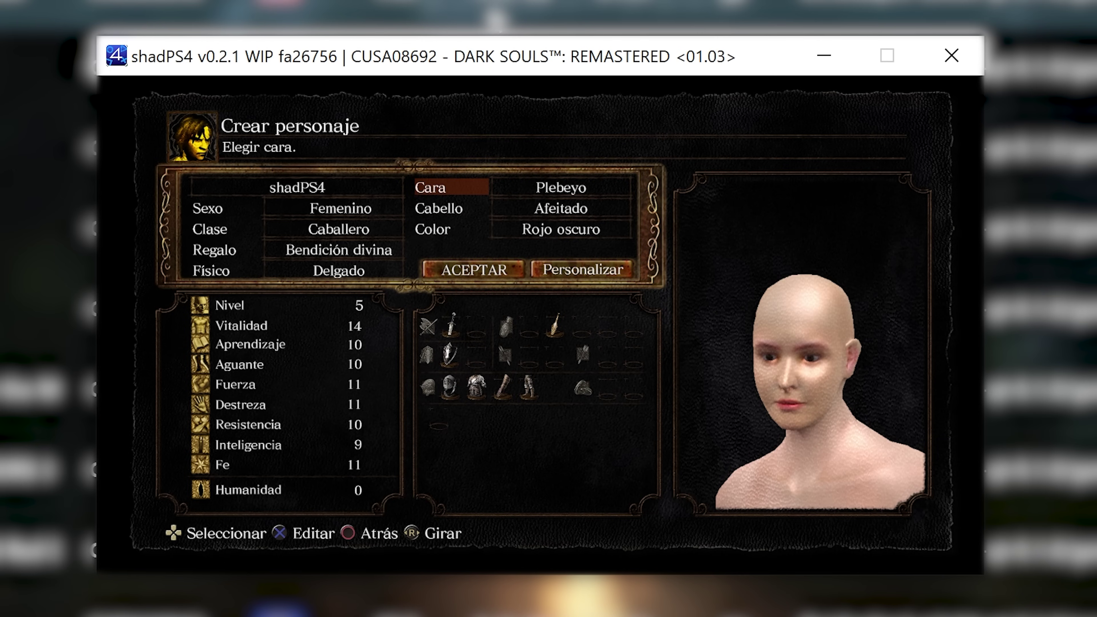
{"action": "key", "text": "Up"}
{"action": "key", "text": "Return"}
{"action": "key", "text": "Left"}
{"action": "key", "text": "Return"}
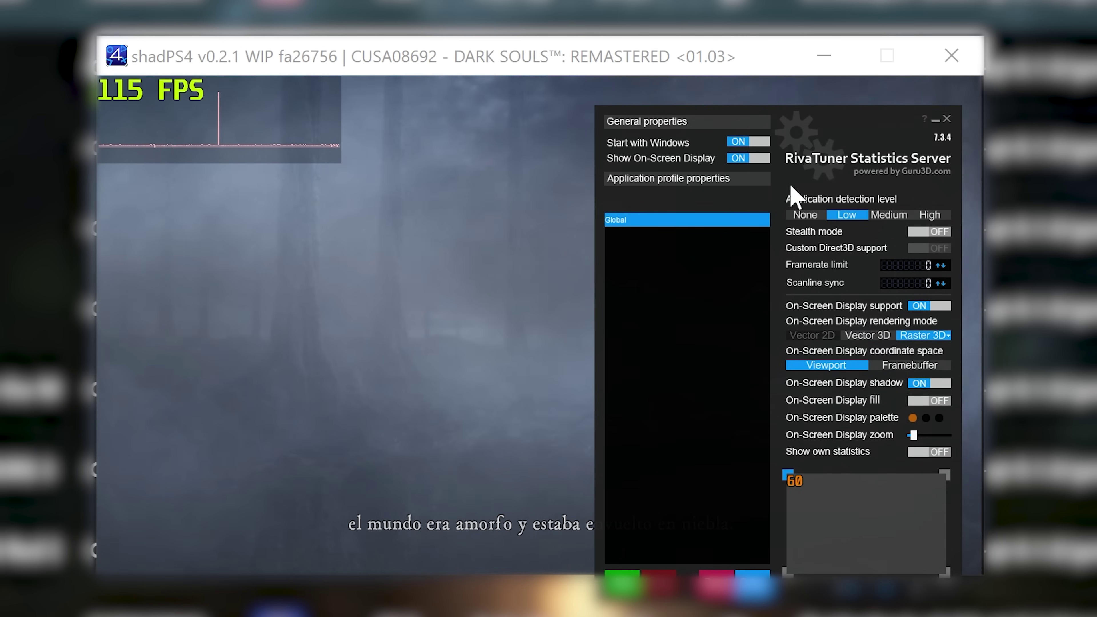
{"action": "left_click", "coordinate": [947, 119]}
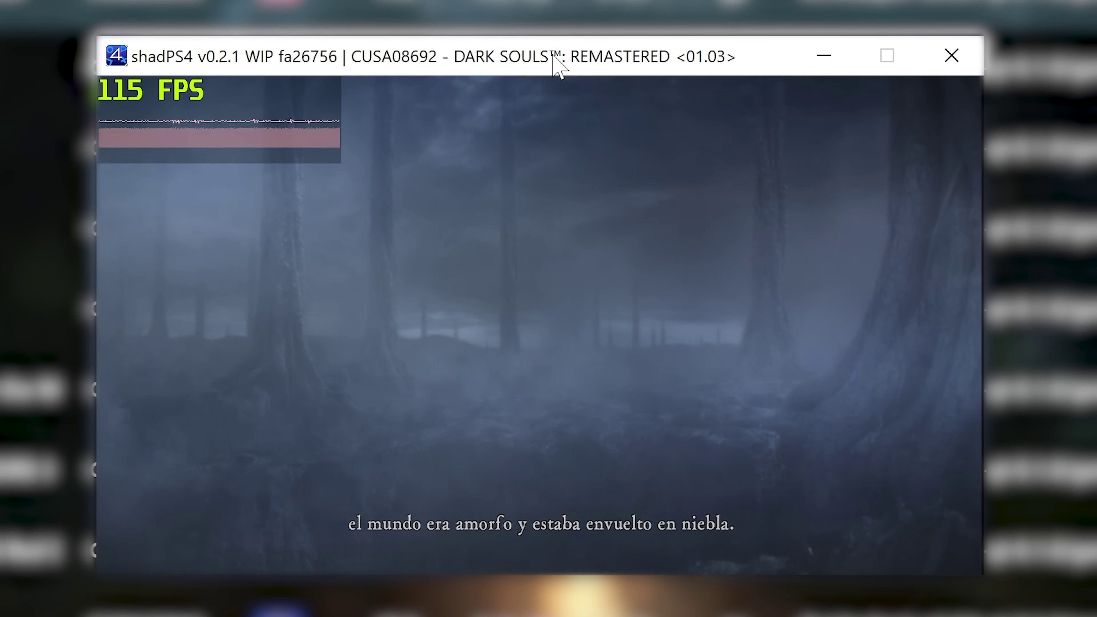